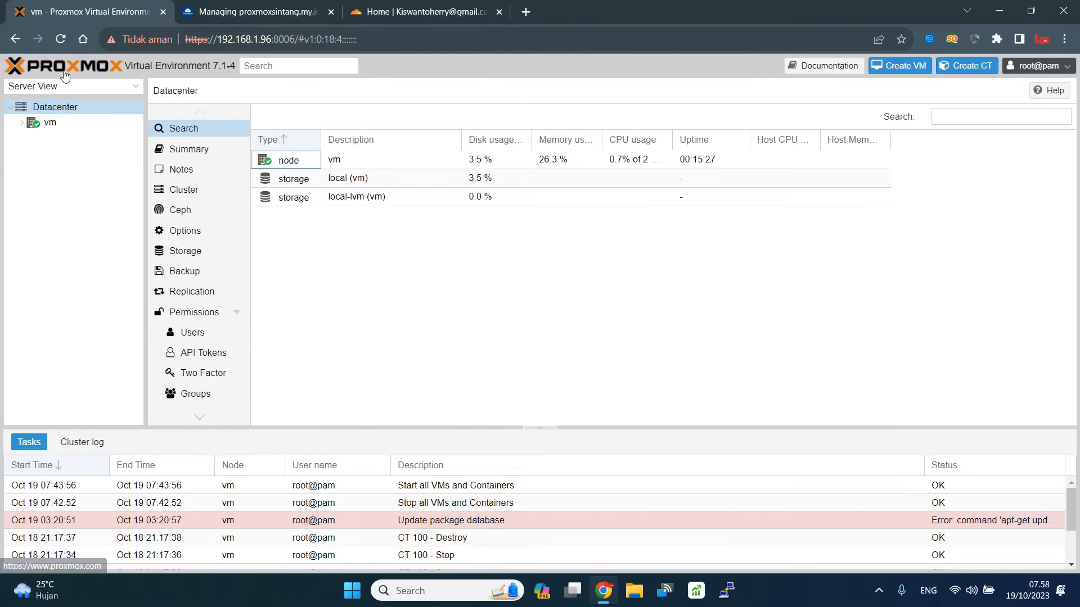
# - Examine the Proxmox server page, the proxmoxsintang.my.id domain details in IDCloudHost and the website list in Cloudflare
pyautogui.click(371, 35)
pyautogui.click(475, 286)
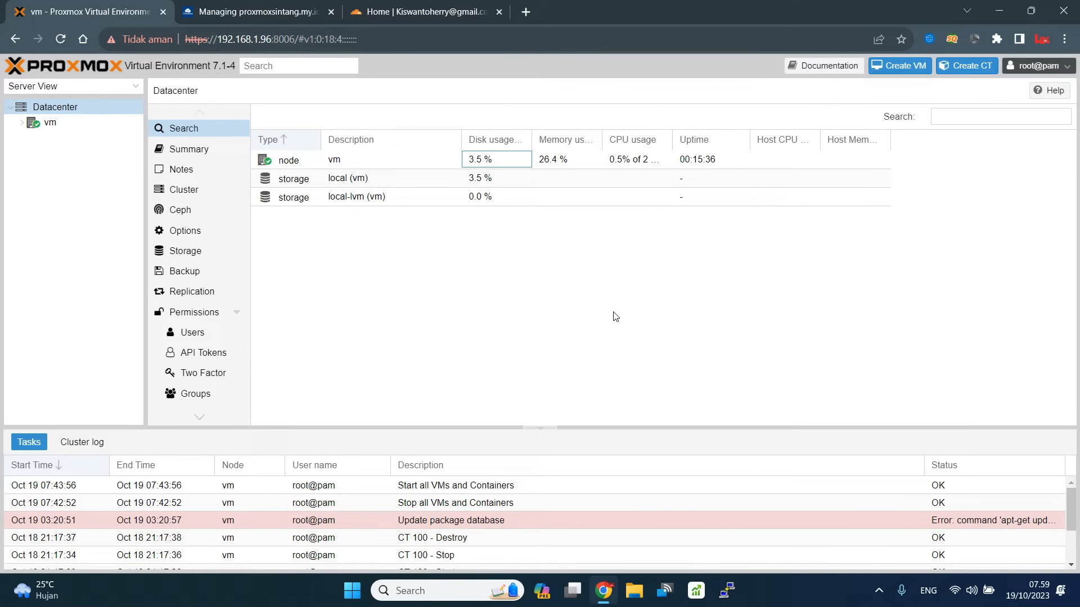
pyautogui.hotkey('ctrl', 'Tab')
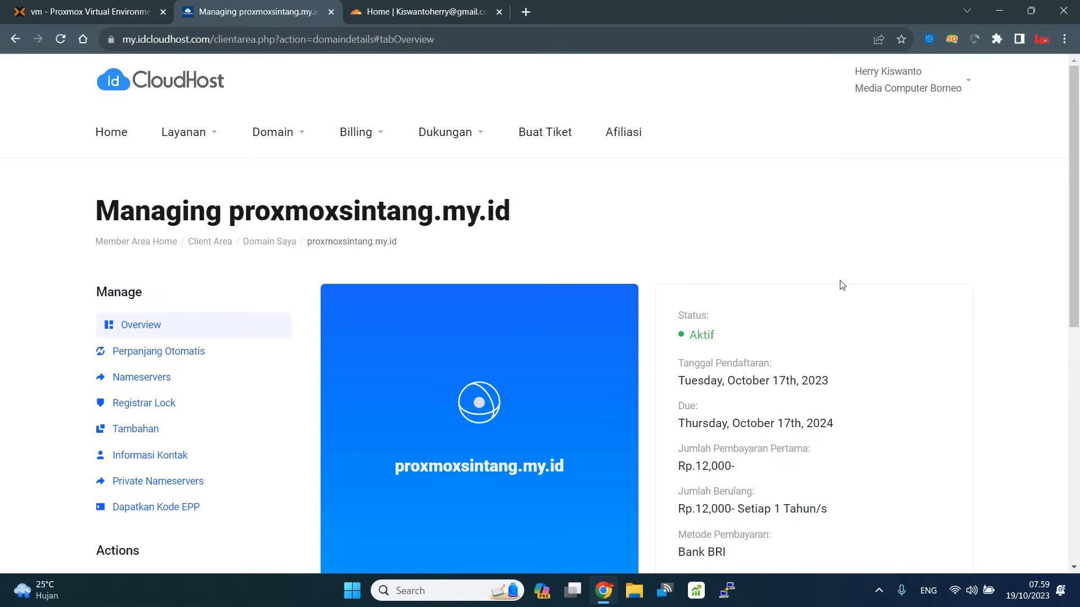
pyautogui.scroll(-3, 840, 282)
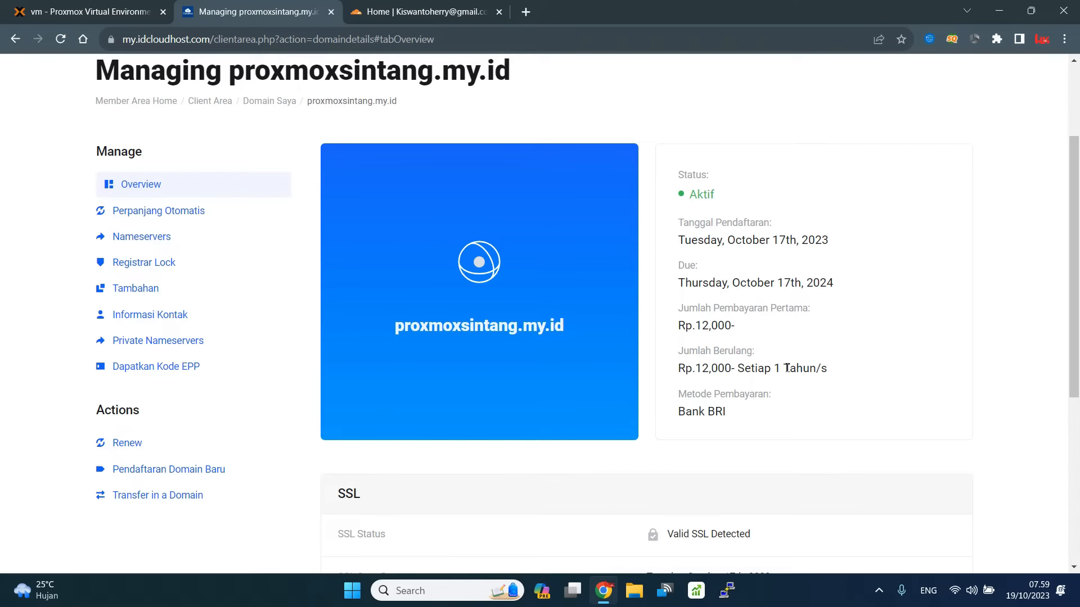
pyautogui.moveTo(843, 374); pyautogui.dragTo(776, 369)
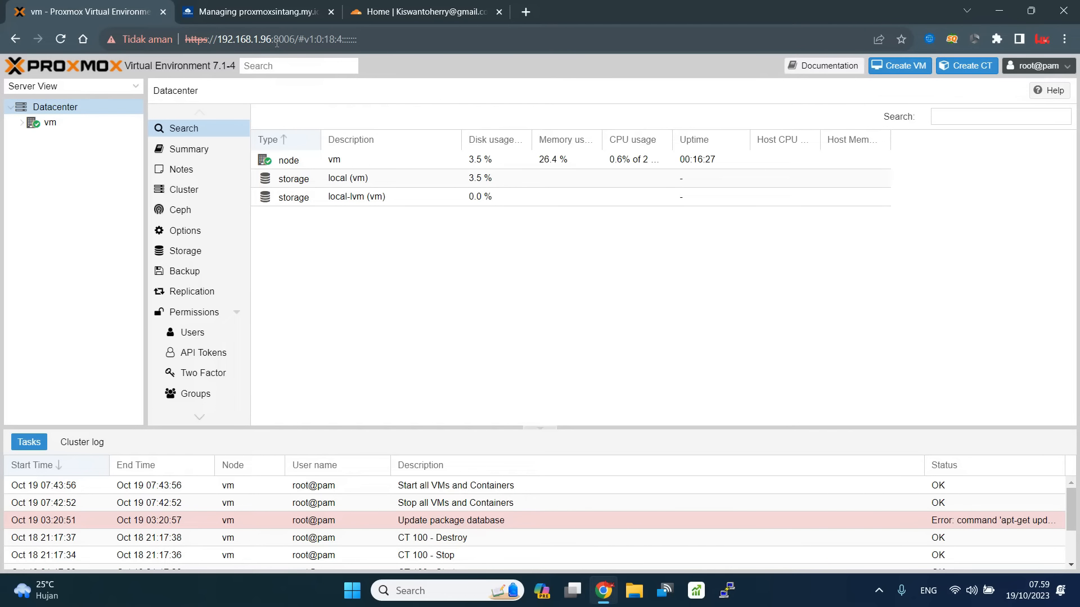
pyautogui.click(246, 12)
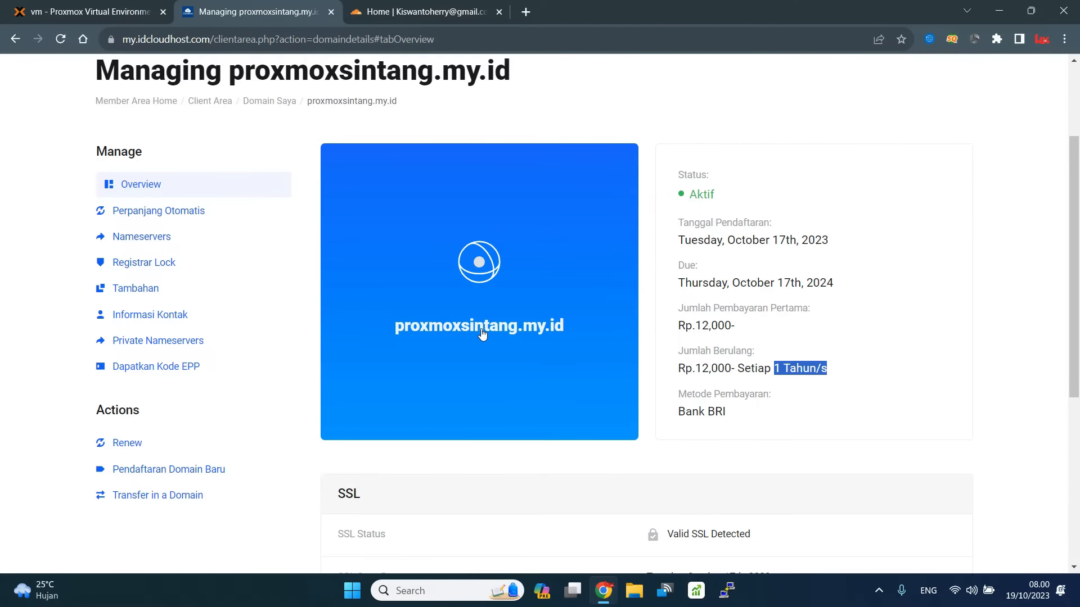
pyautogui.click(799, 365)
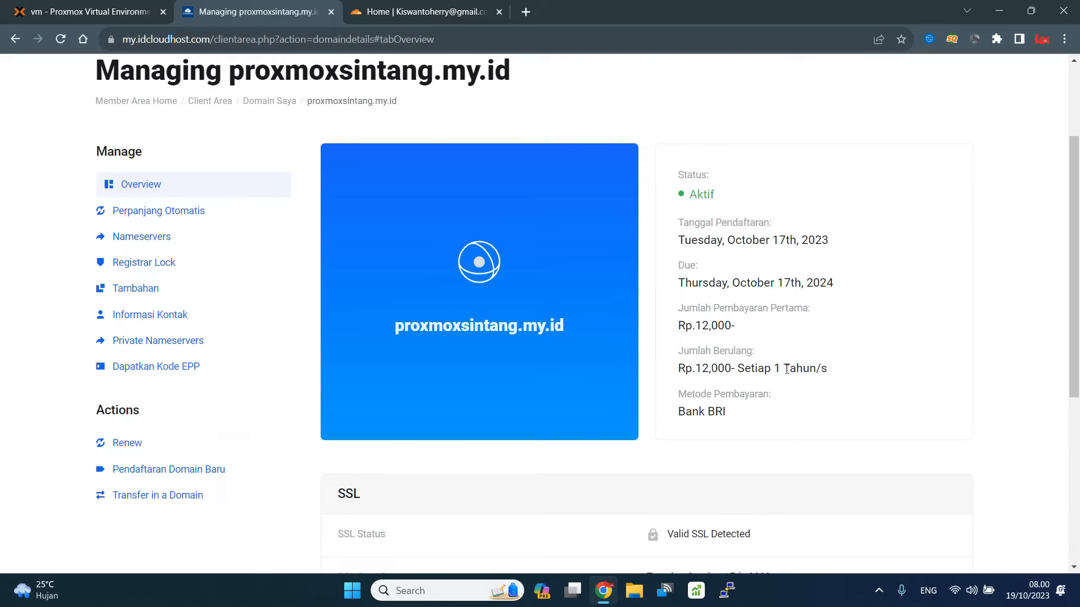
pyautogui.click(450, 17)
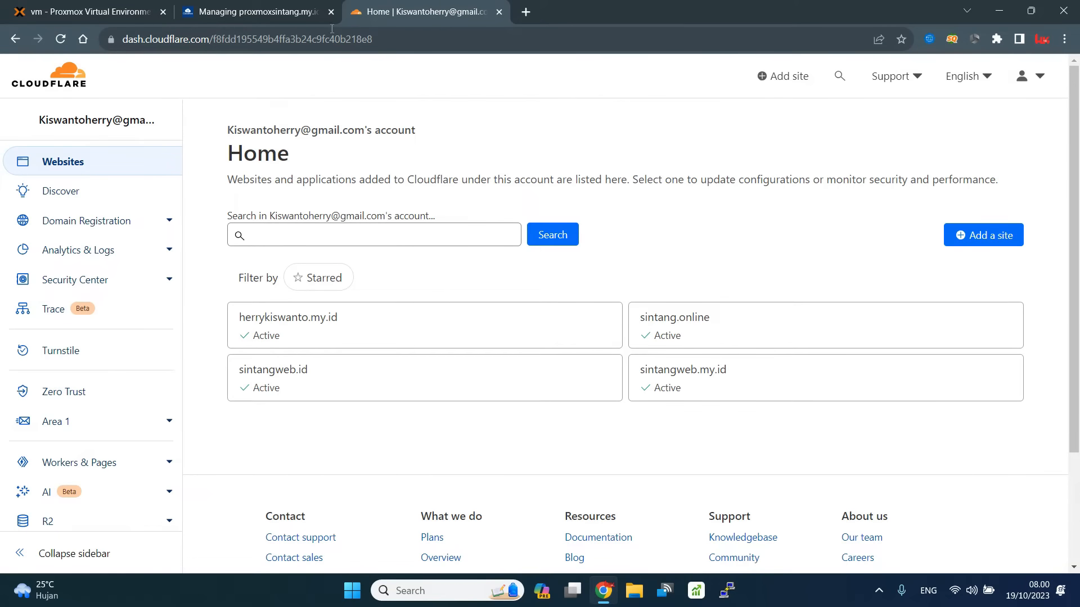
pyautogui.click(83, 82)
pyautogui.click(284, 10)
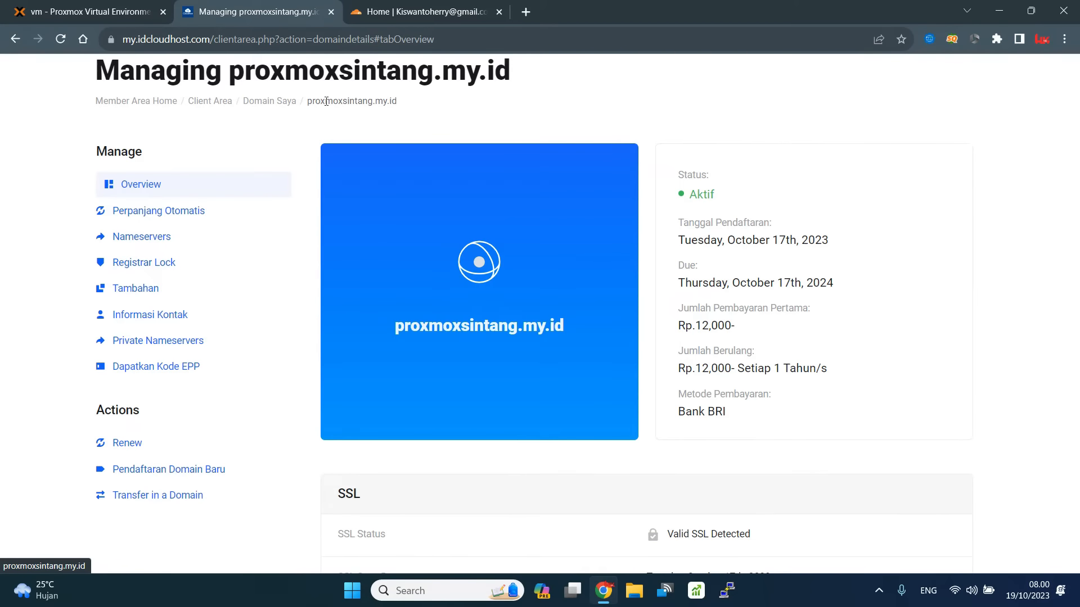
# - Review the Proxmox web address, the Cloudflare account home page and the domain's nameserver page in IDCloudHost
pyautogui.click(425, 12)
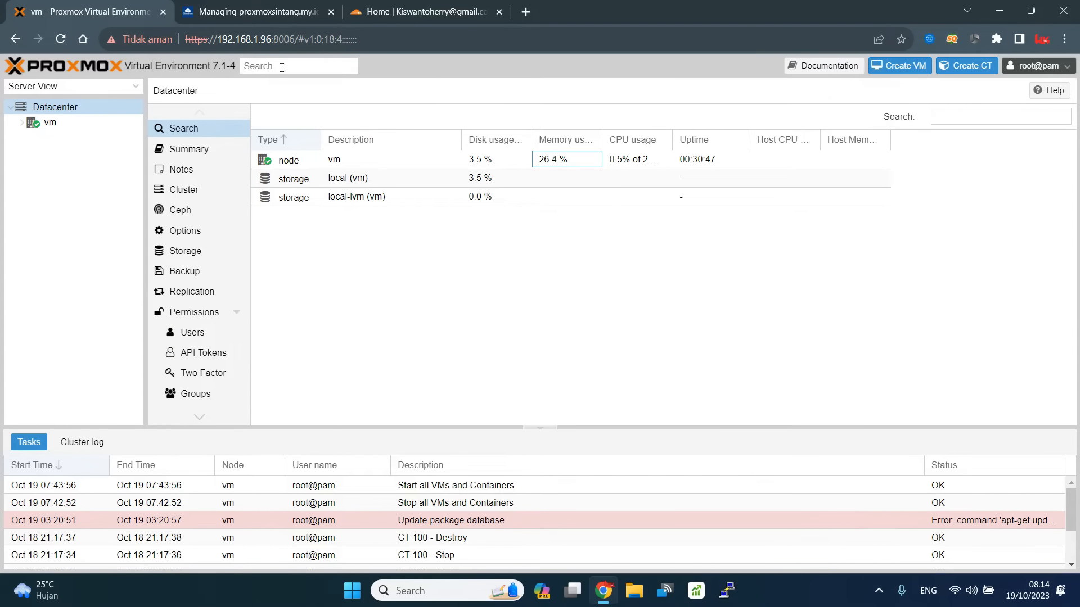
pyautogui.click(276, 38)
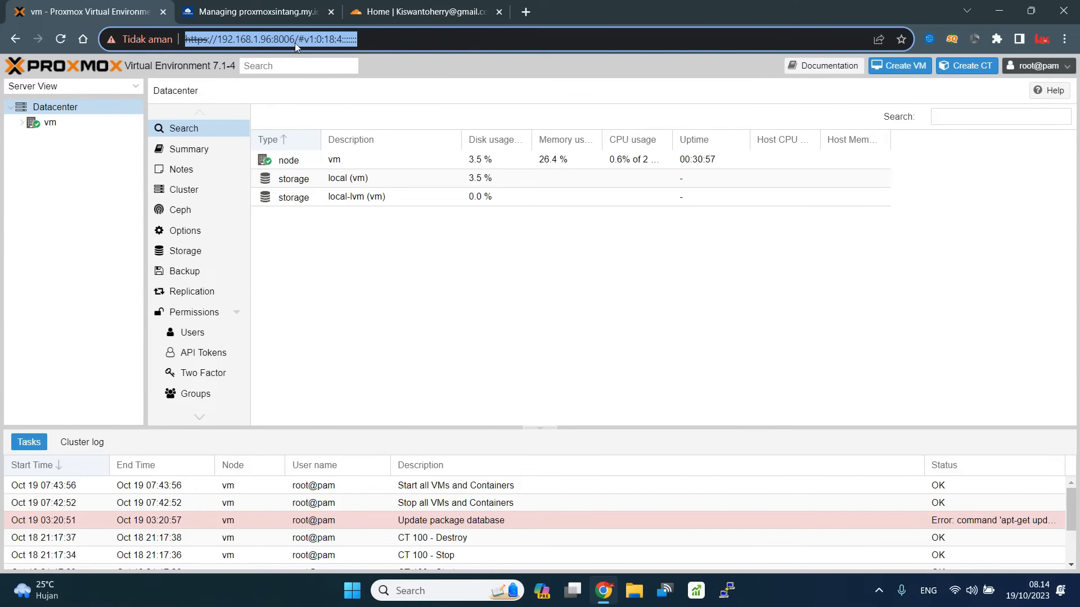
pyautogui.click(413, 12)
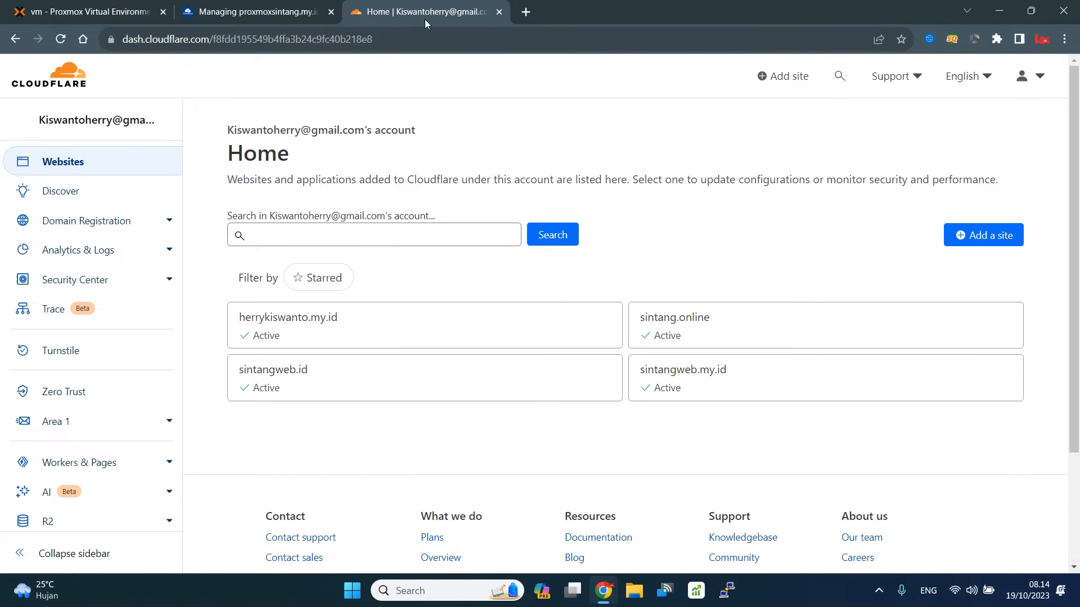
pyautogui.click(257, 9)
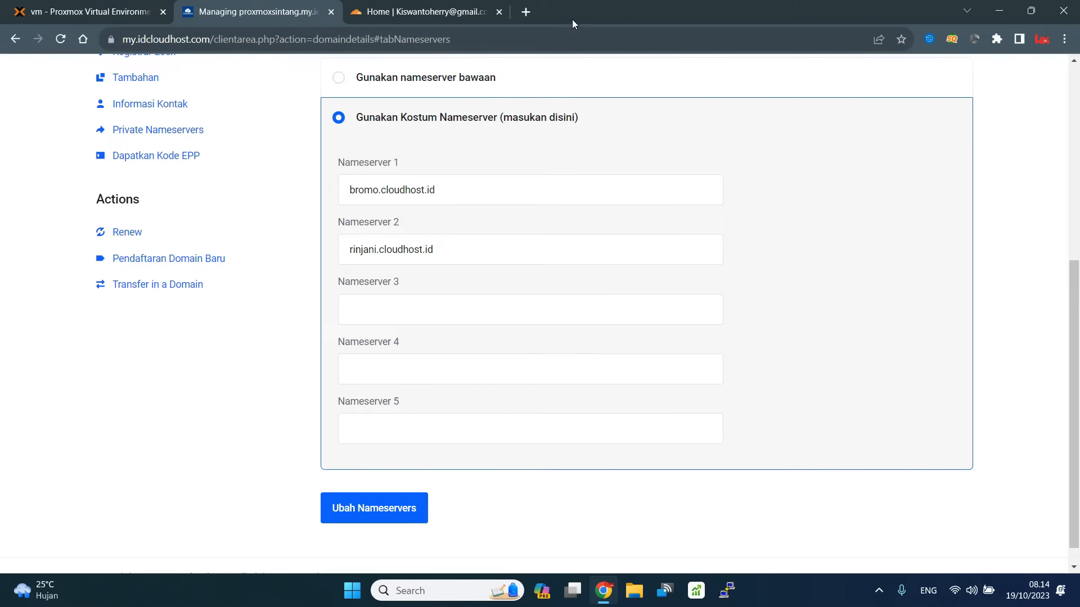
pyautogui.click(93, 5)
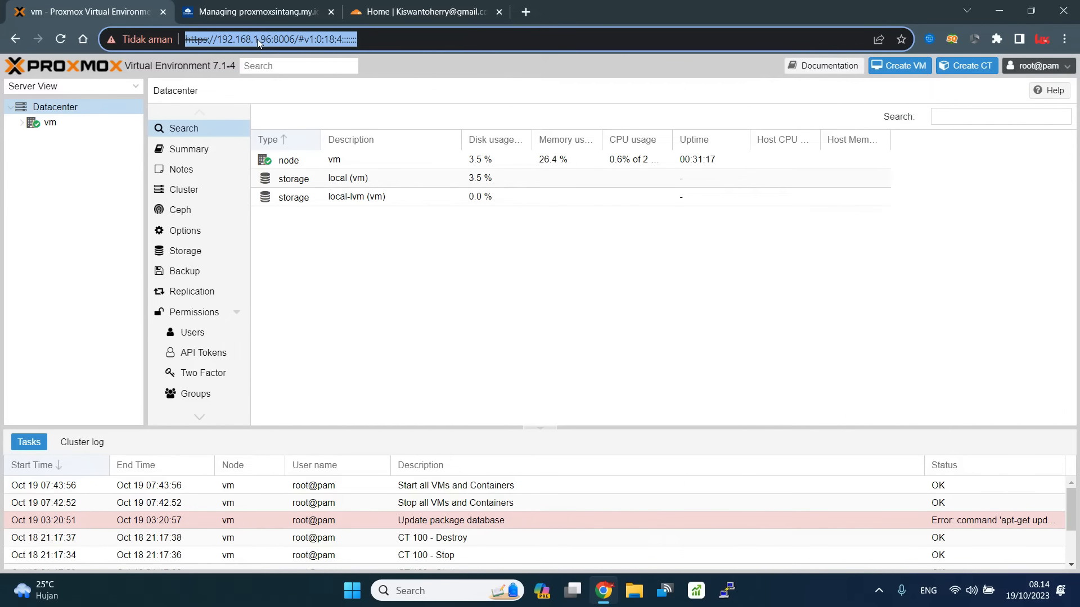
pyautogui.click(422, 14)
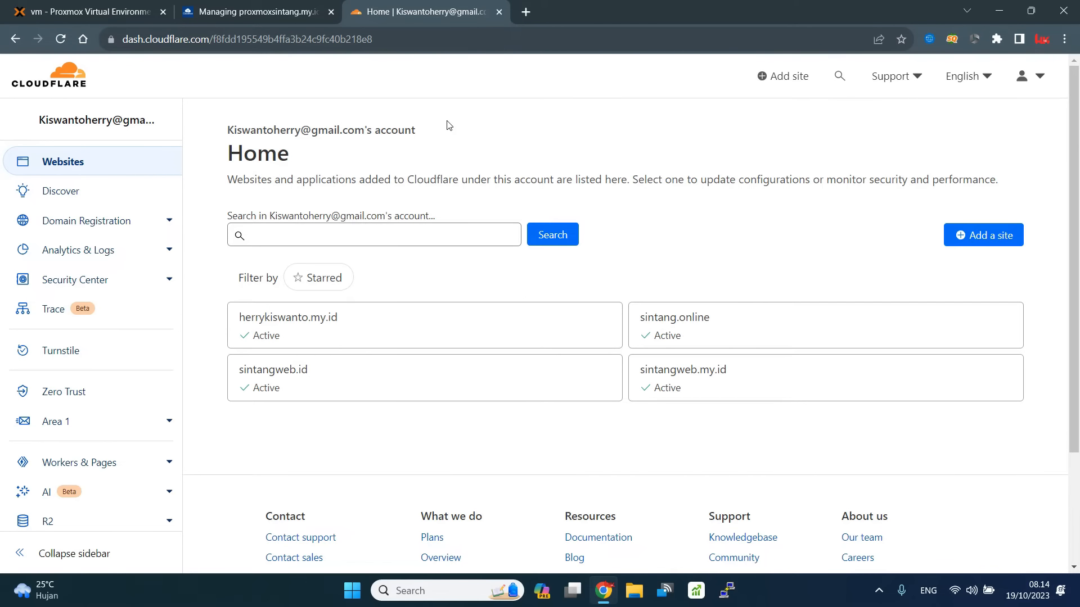
pyautogui.click(247, 15)
pyautogui.scroll(6, 228, 236)
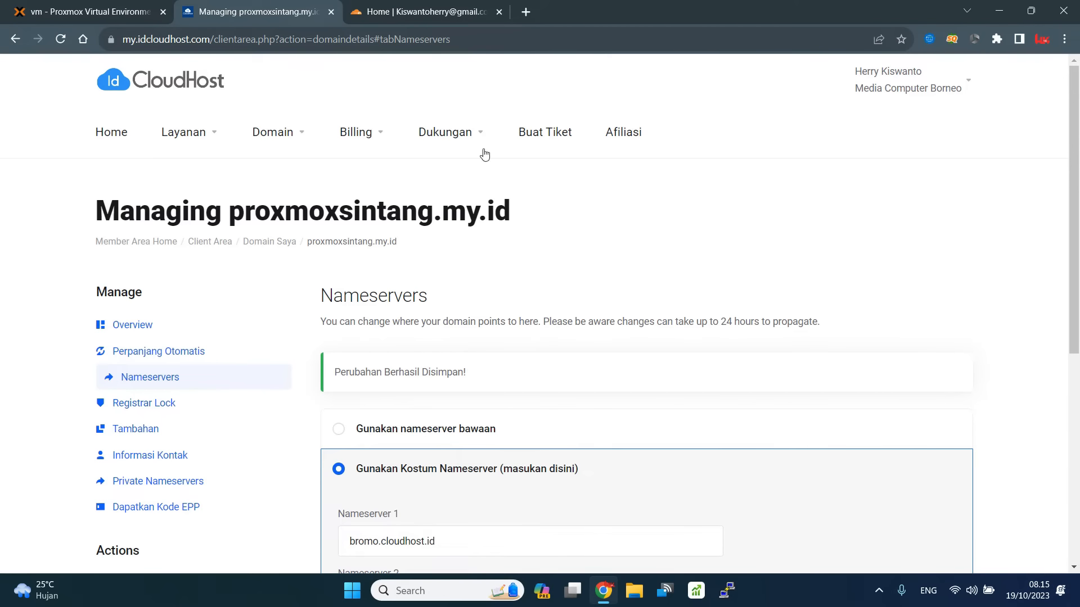
# - Switch to Cloudflare and add proxmoxsintang.my.id as a new site
pyautogui.click(429, 10)
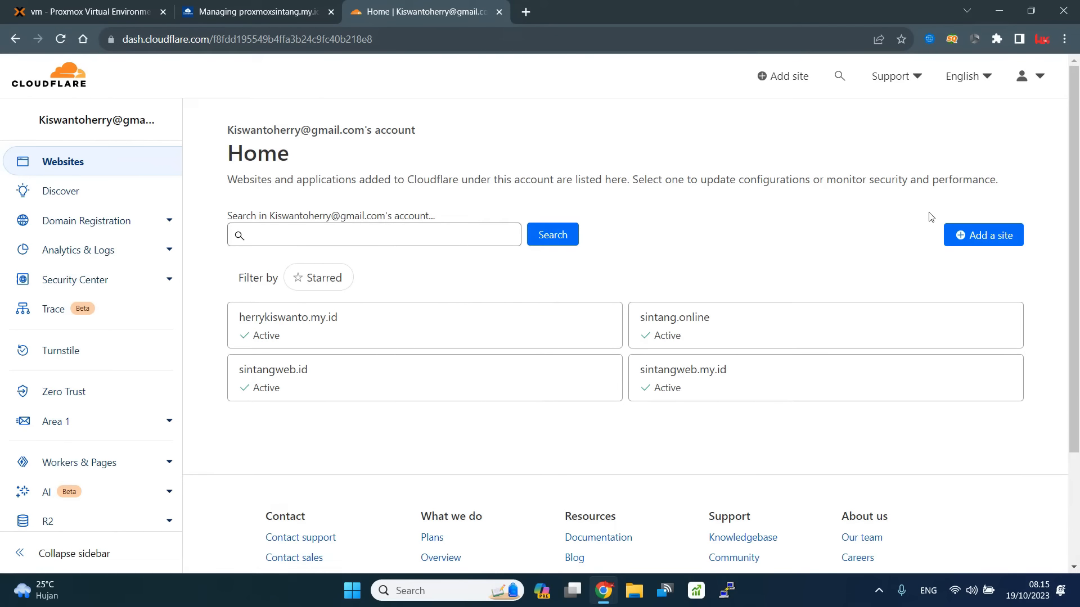
pyautogui.click(990, 235)
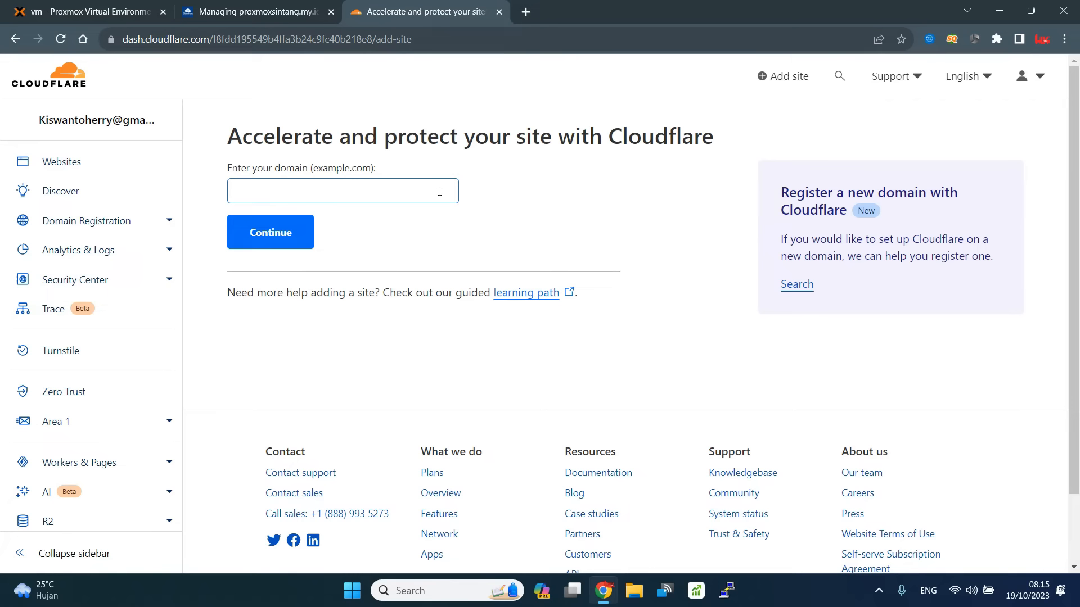
pyautogui.click(440, 191)
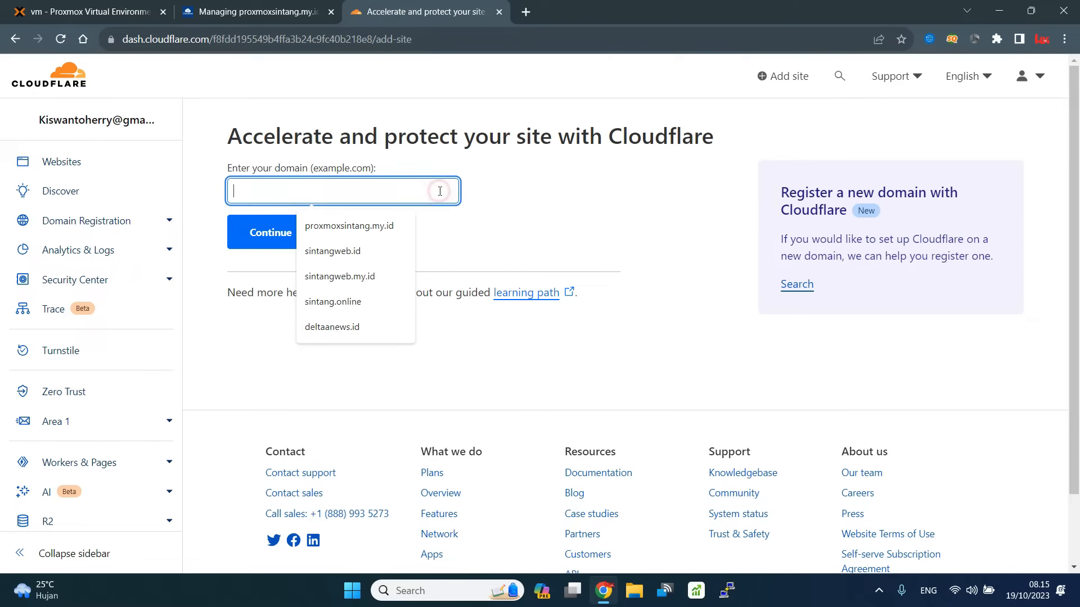
pyautogui.click(397, 219)
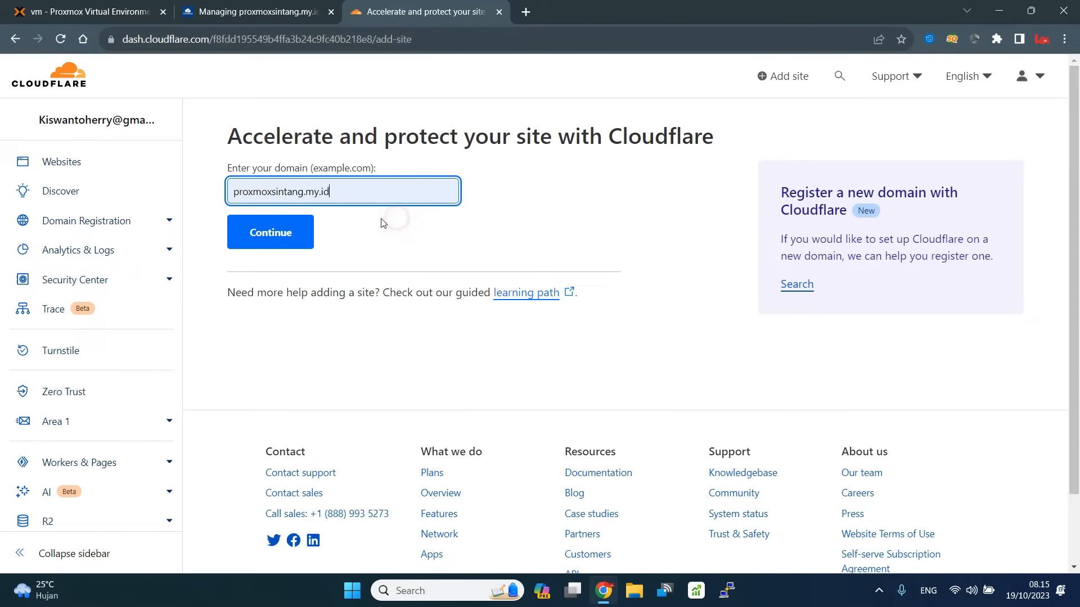
pyautogui.click(287, 238)
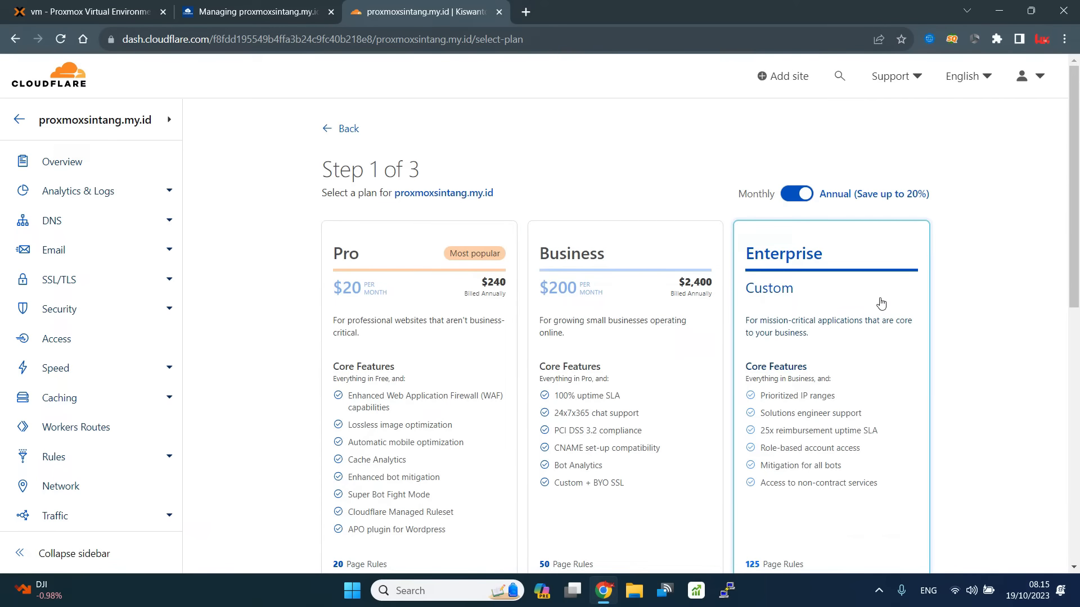
# - Choose the Free plan for proxmoxsintang.my.id and continue to the DNS record review
pyautogui.scroll(-6, 880, 304)
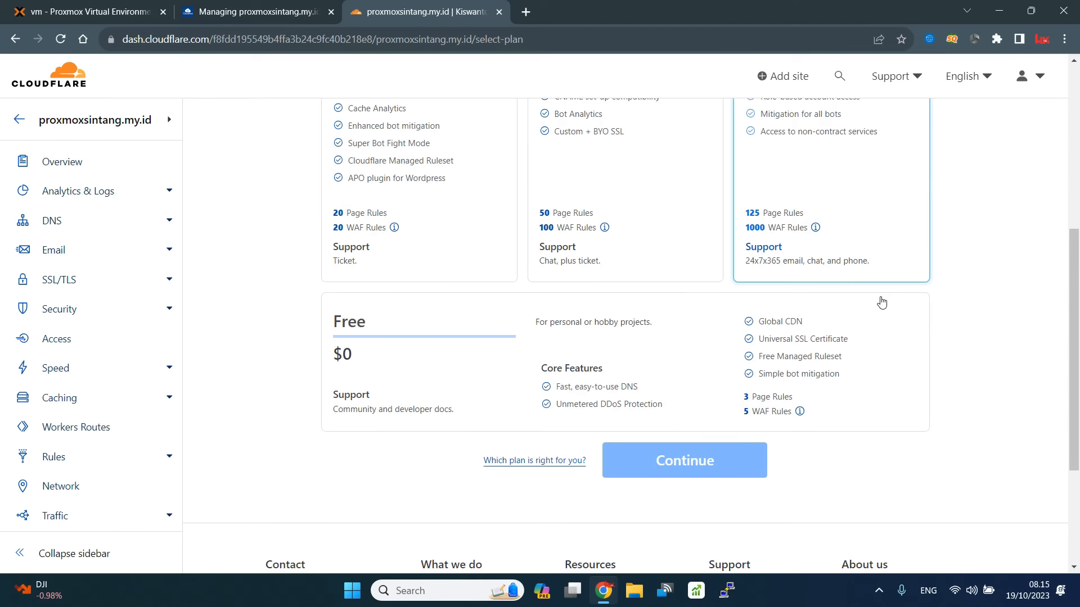
pyautogui.click(634, 364)
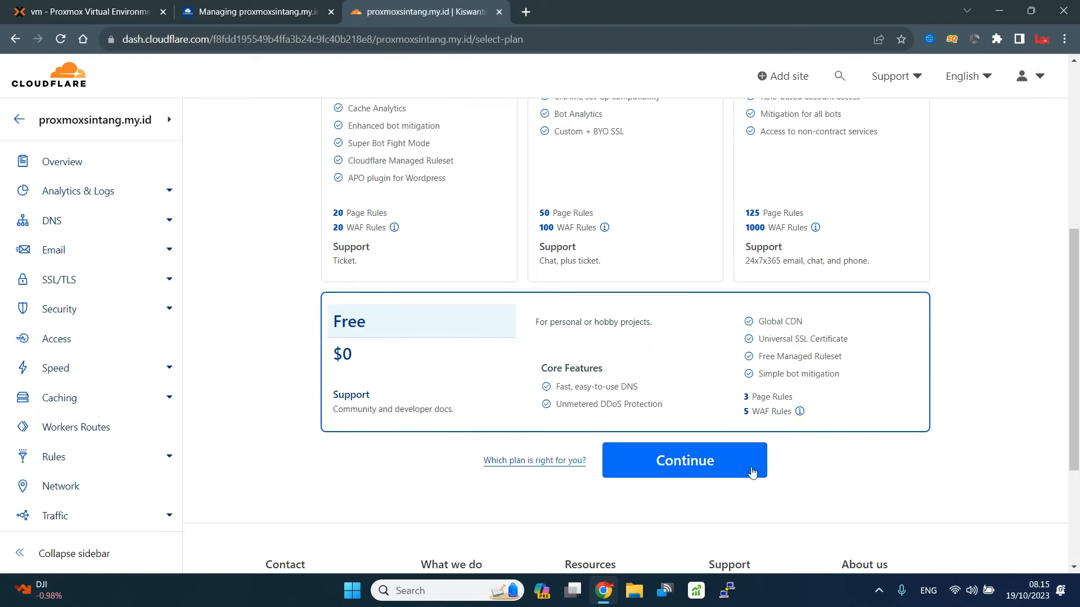
pyautogui.click(703, 463)
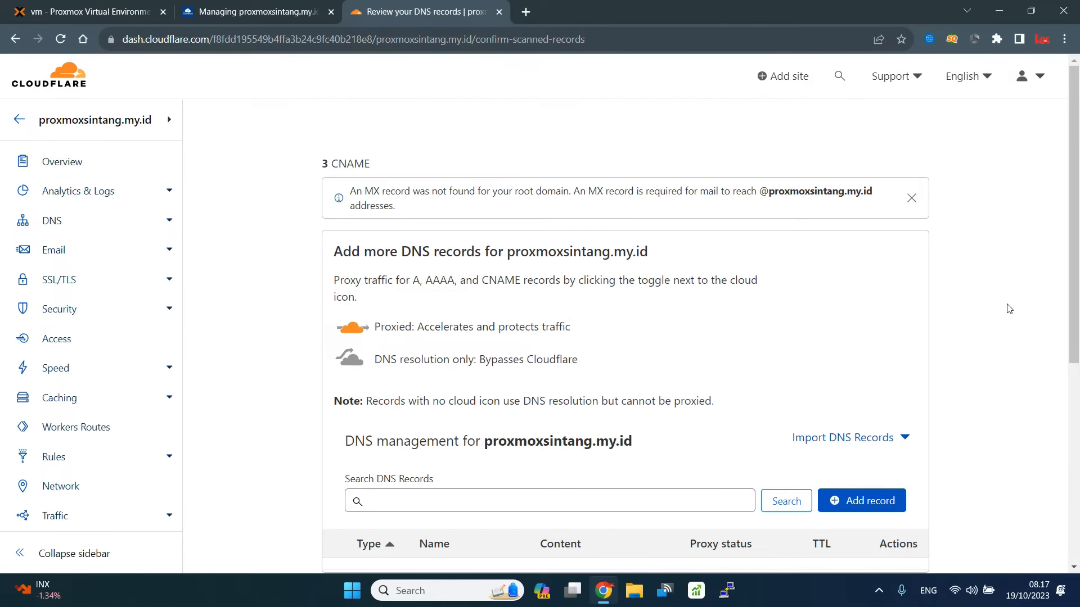
# - Continue without adding any DNS records, confirm adding them later, and view Cloudflare's nameserver change instructions
pyautogui.scroll(-5, 1010, 309)
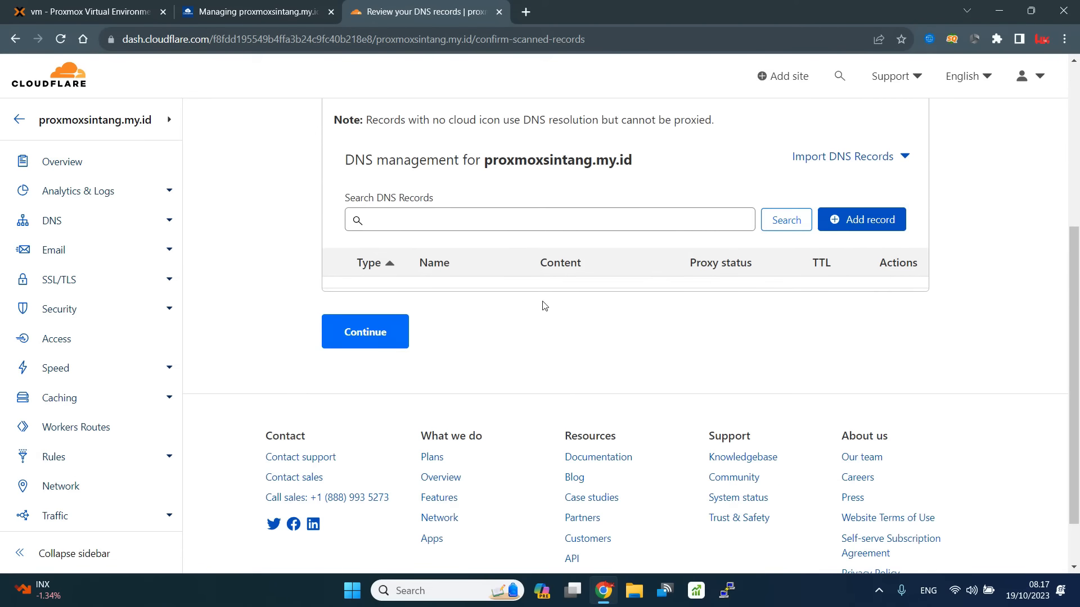
pyautogui.click(352, 334)
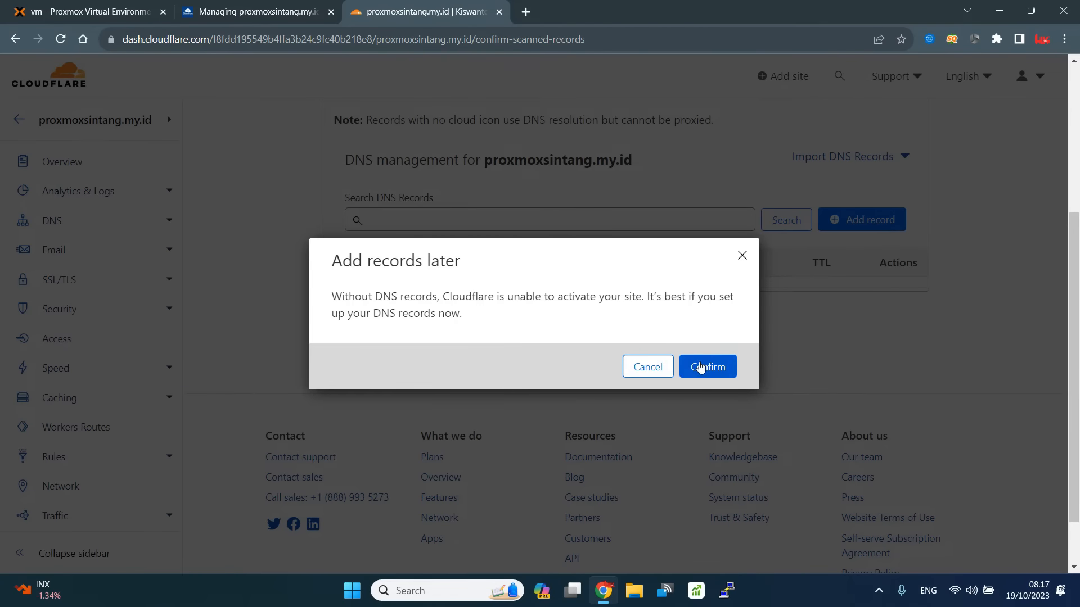
pyautogui.click(700, 367)
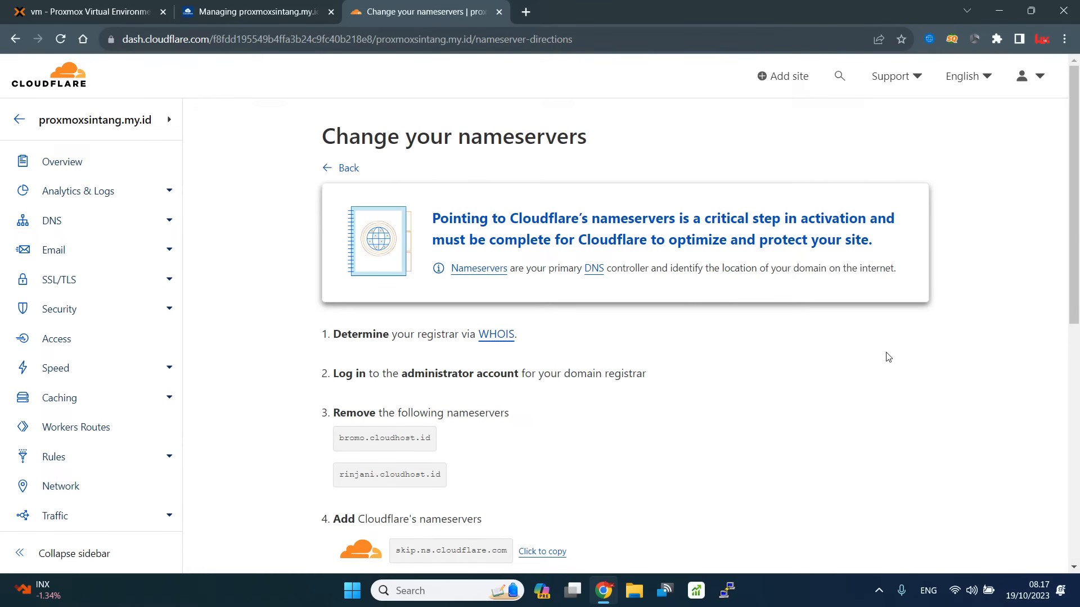
pyautogui.scroll(-3, 894, 355)
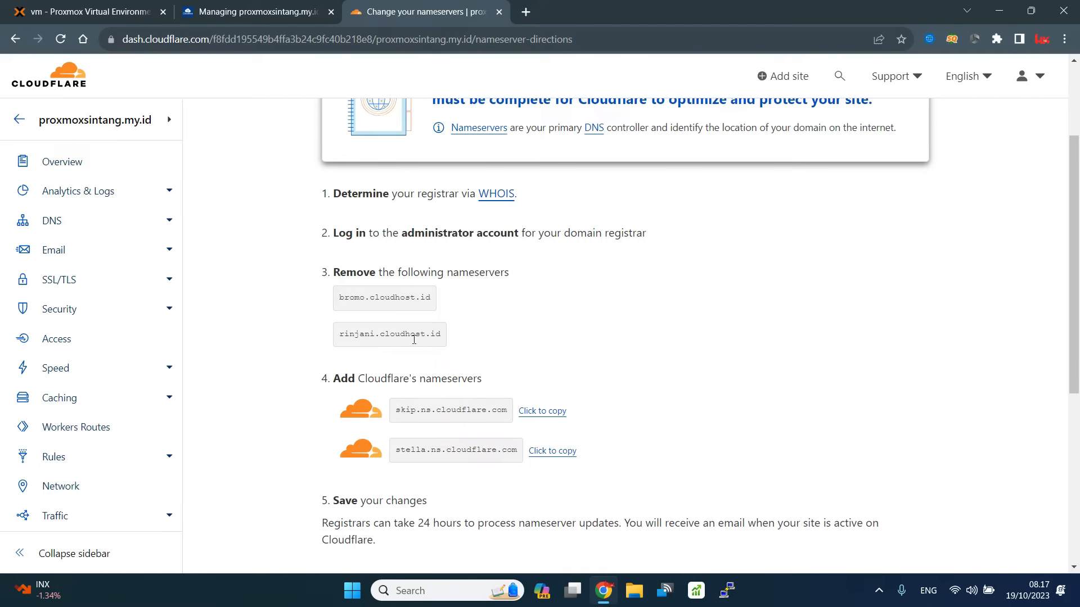
# - Switch to IDCloudHost, open the nameserver settings of proxmoxsintang.my.id and choose the custom nameserver option
pyautogui.click(247, 12)
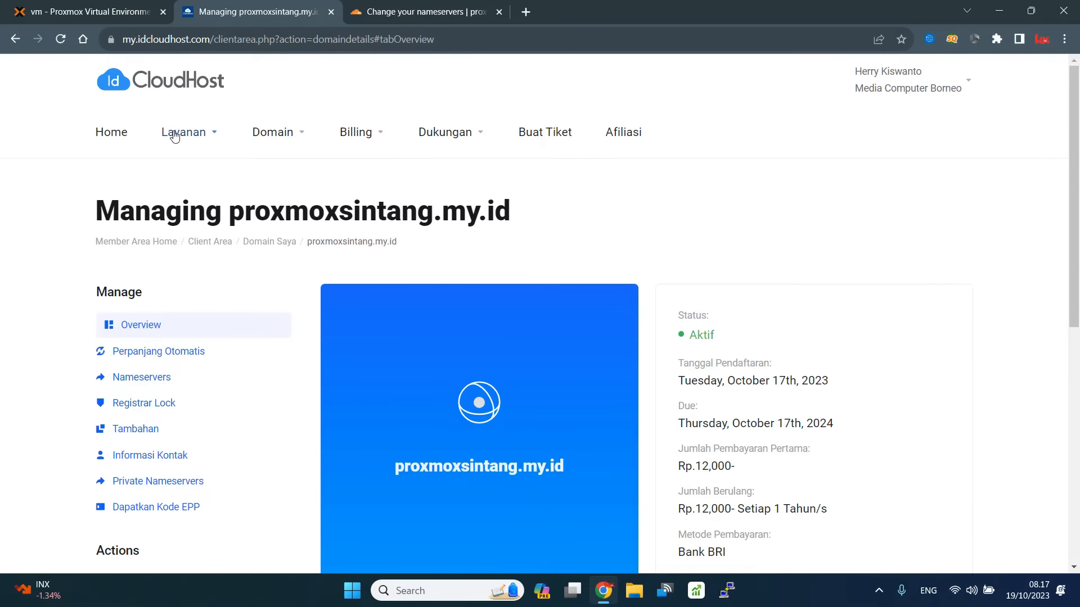
pyautogui.click(160, 382)
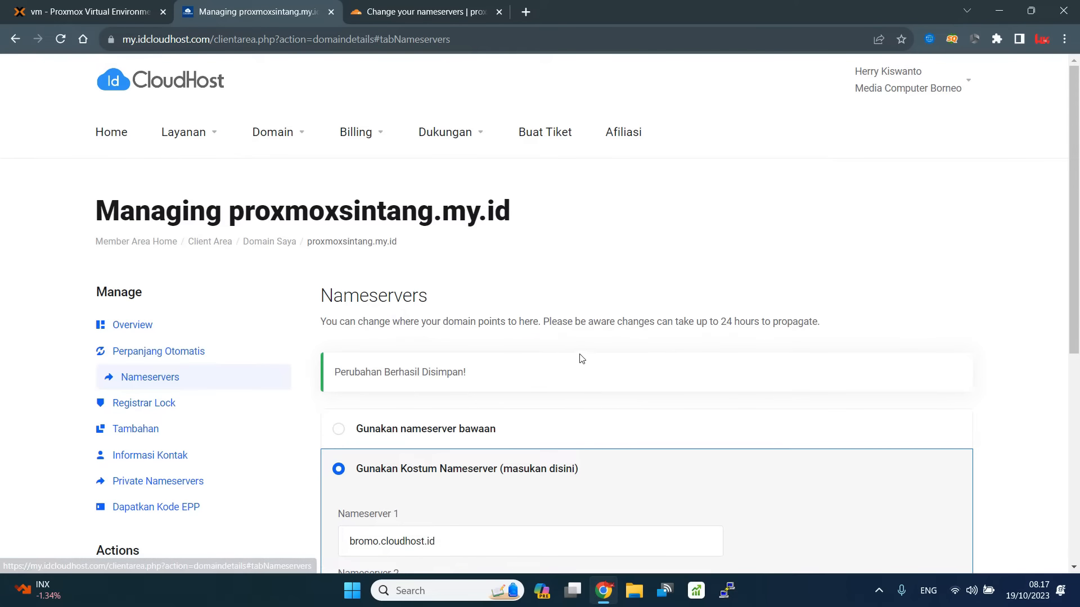
pyautogui.scroll(-3, 579, 356)
pyautogui.click(437, 246)
pyautogui.click(422, 298)
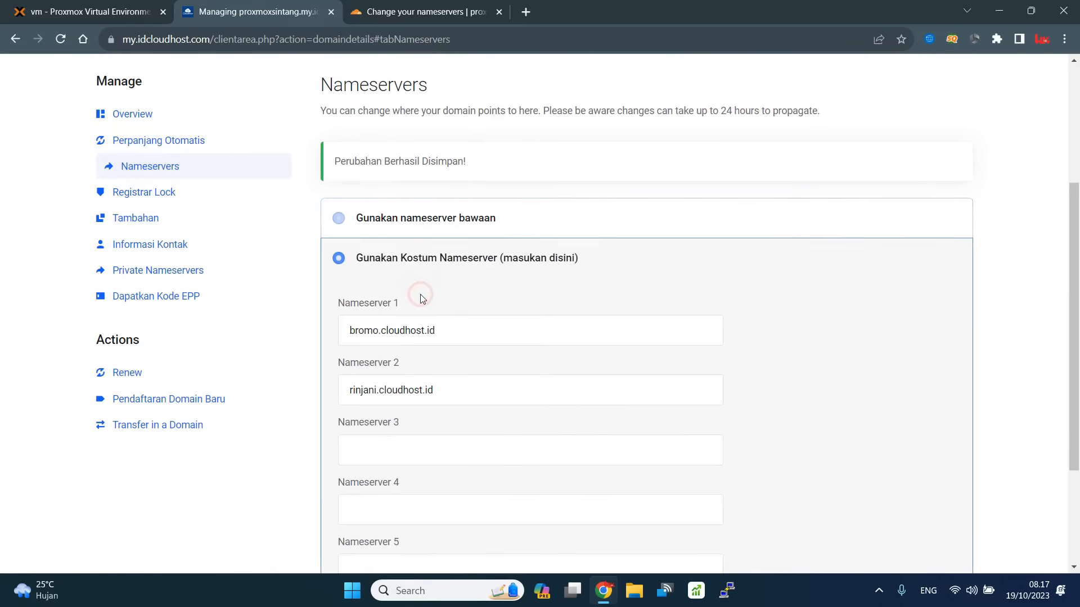
pyautogui.scroll(-2, 420, 295)
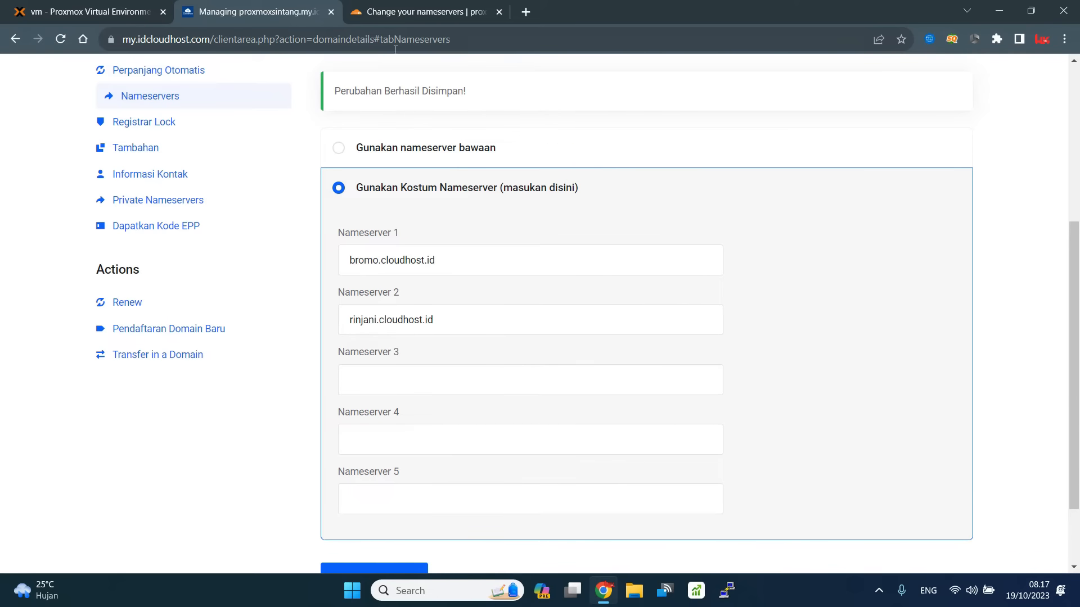
# - Copy Cloudflare's first nameserver, skip.ns.cloudflare.com, and enter it as Nameserver 1 for proxmoxsintang.my.id in IDCloudHost
pyautogui.click(398, 16)
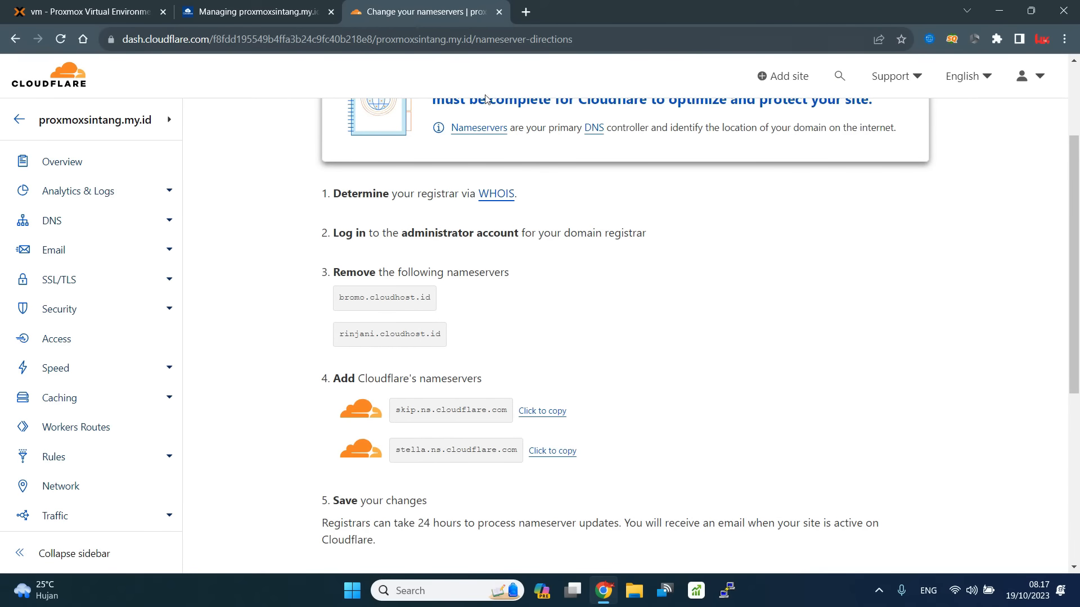
pyautogui.scroll(-1, 529, 293)
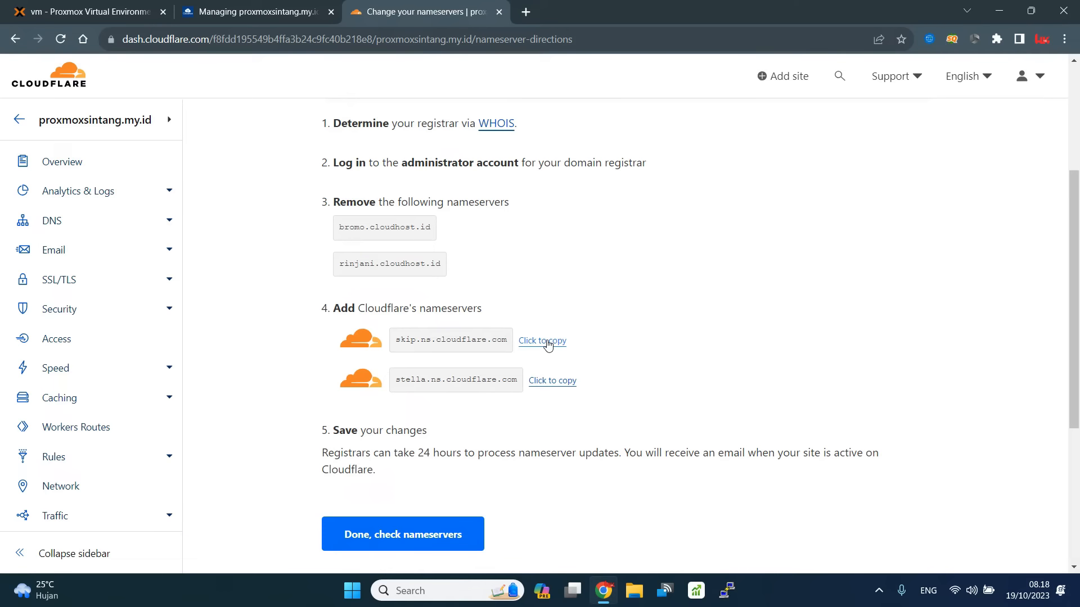
pyautogui.click(548, 341)
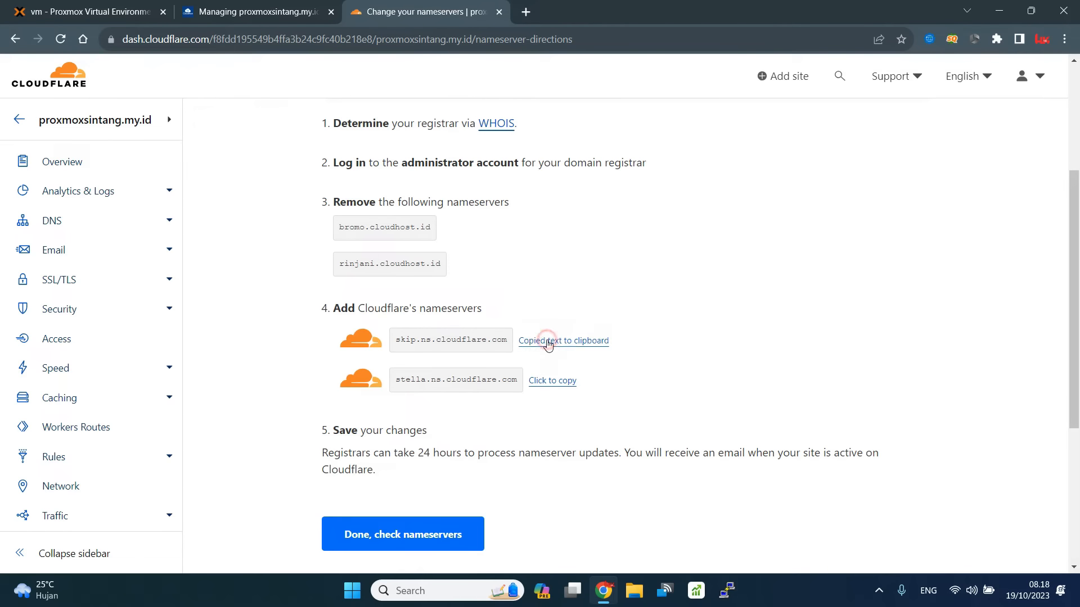
pyautogui.click(258, 15)
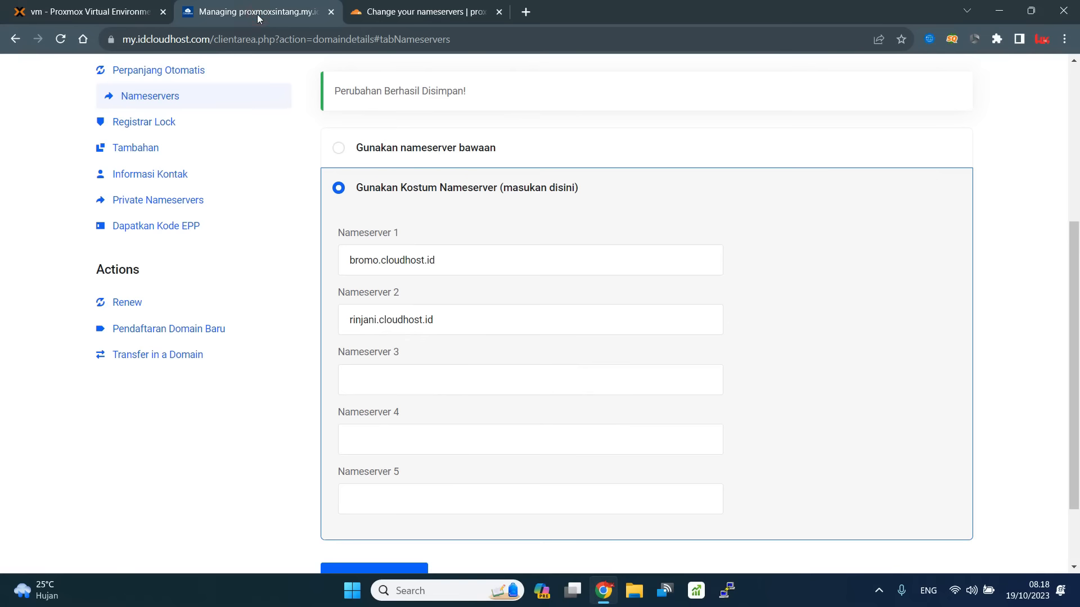
pyautogui.tripleClick(456, 260)
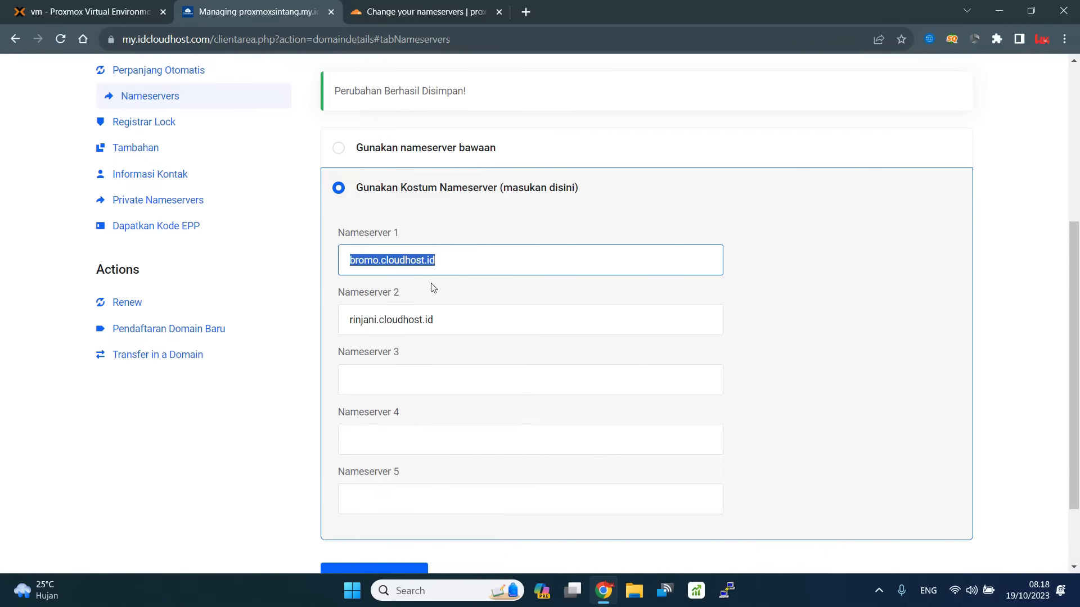
pyautogui.hotkey('ctrl', 'v')
# - Copy stella.ns.cloudflare.com from Cloudflare into Nameserver 2 in IDCloudHost and save the nameserver changes
pyautogui.click(409, 13)
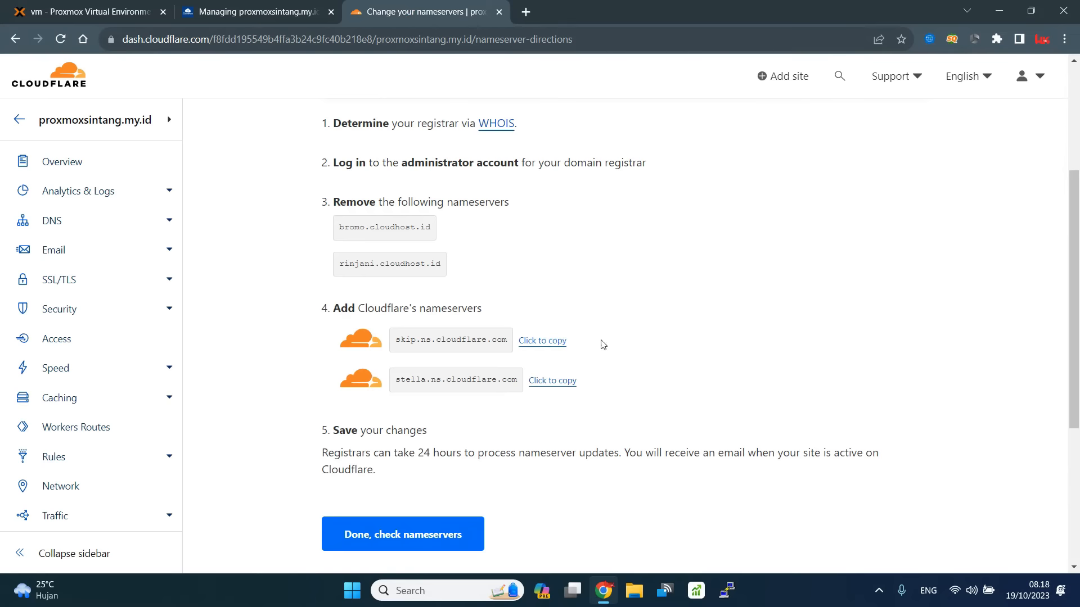
pyautogui.click(554, 380)
pyautogui.click(265, 4)
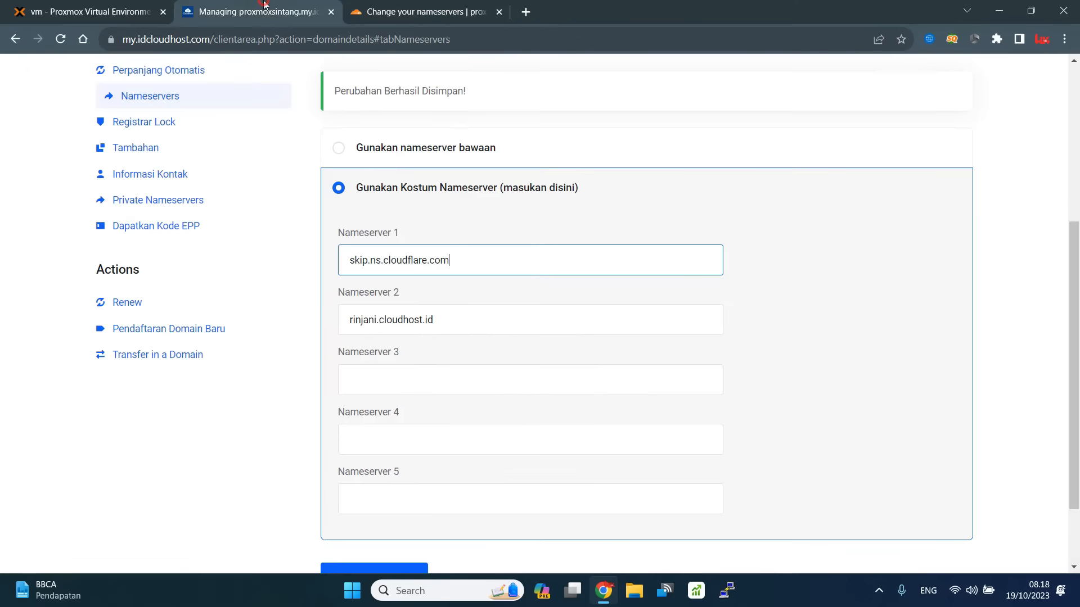
pyautogui.moveTo(450, 316); pyautogui.dragTo(308, 301)
pyautogui.hotkey('ctrl', 'v')
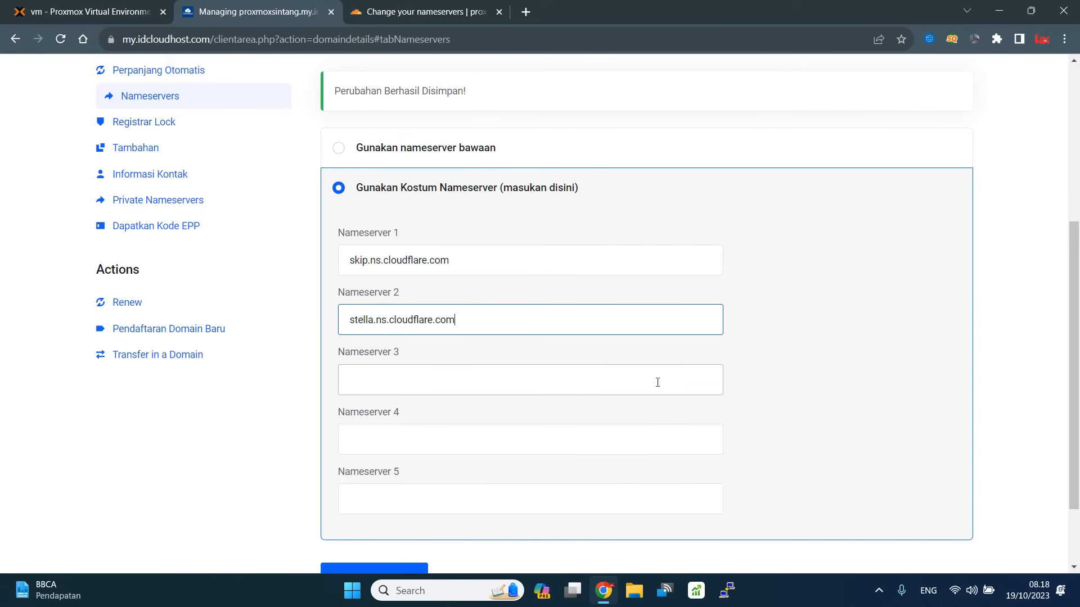
pyautogui.scroll(-2, 657, 382)
pyautogui.click(408, 488)
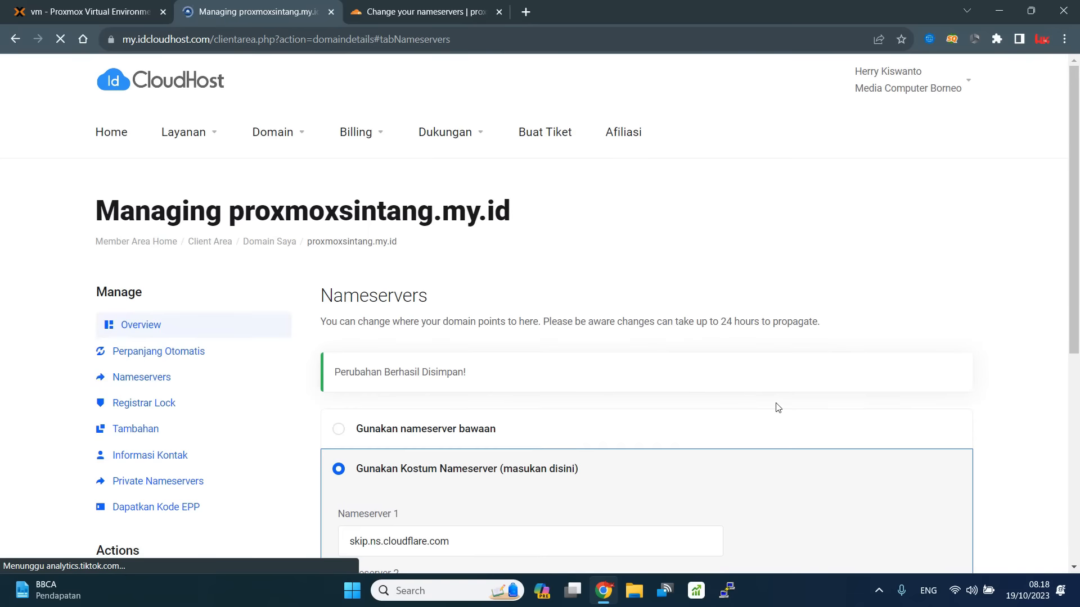
pyautogui.scroll(-3, 779, 409)
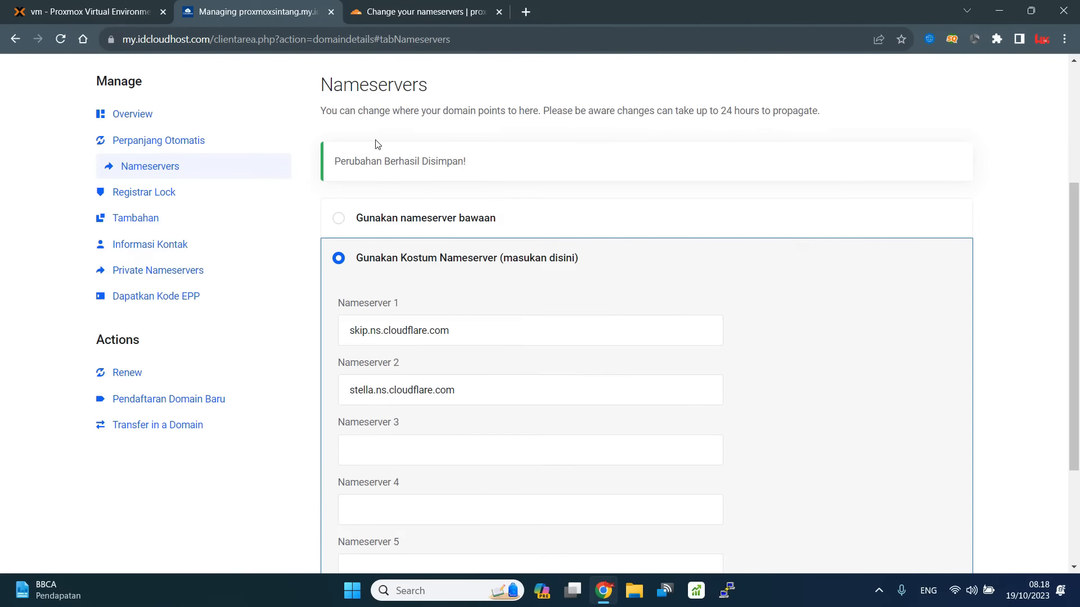
# - Return to Cloudflare's nameserver instructions and report the nameserver change as done so it gets checked
pyautogui.click(417, 11)
pyautogui.scroll(-2, 548, 349)
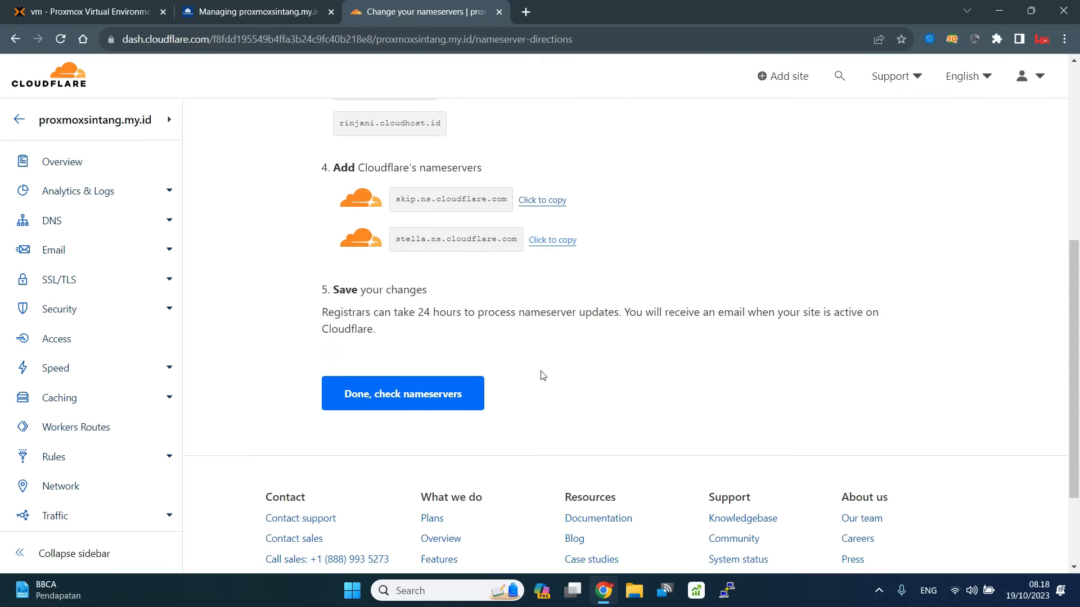
pyautogui.click(415, 397)
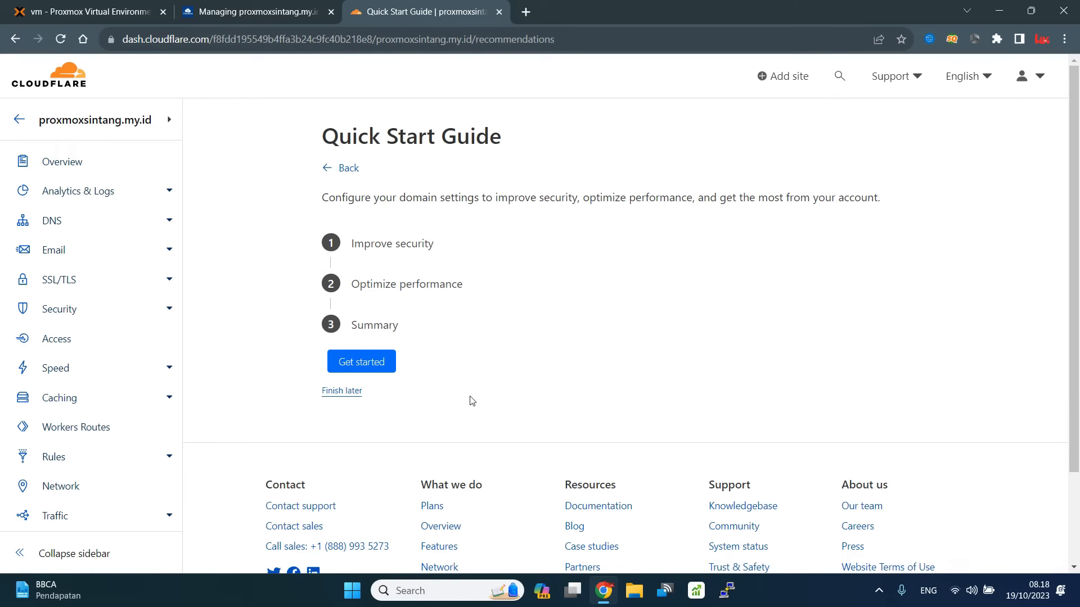
# - Complete the Quick Start Guide with Automatic HTTPS Rewrites on, Always Use HTTPS off and Brotli on
pyautogui.click(370, 366)
pyautogui.scroll(-4, 371, 360)
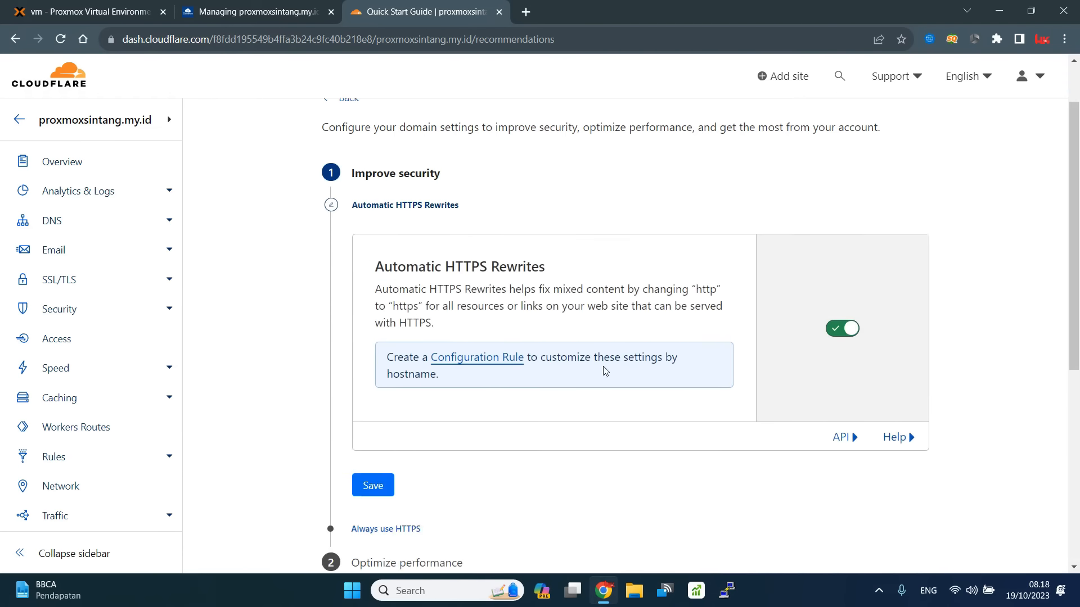
pyautogui.click(372, 348)
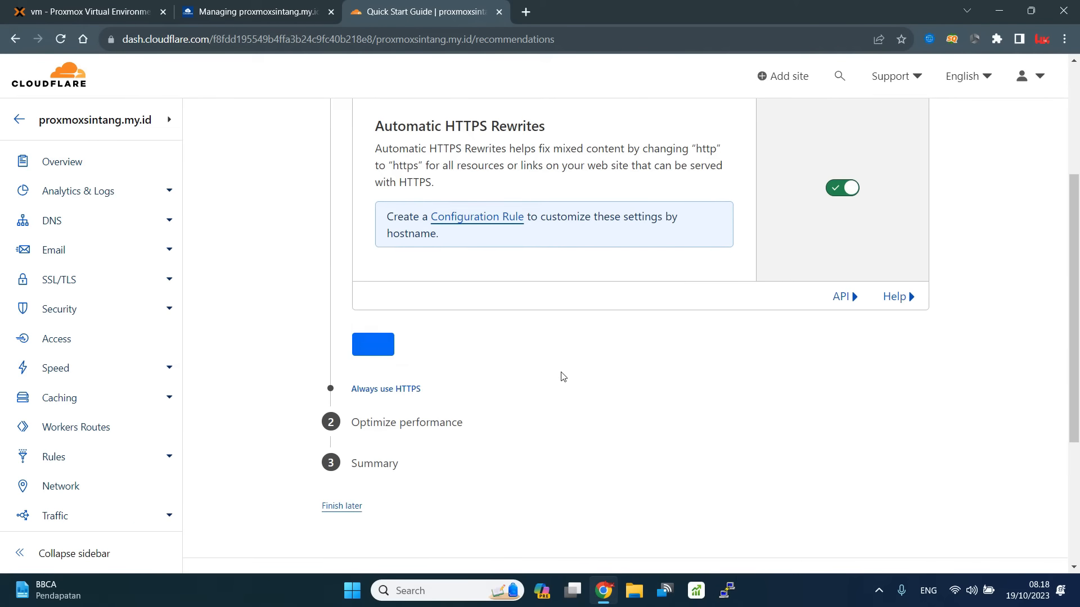
pyautogui.click(439, 378)
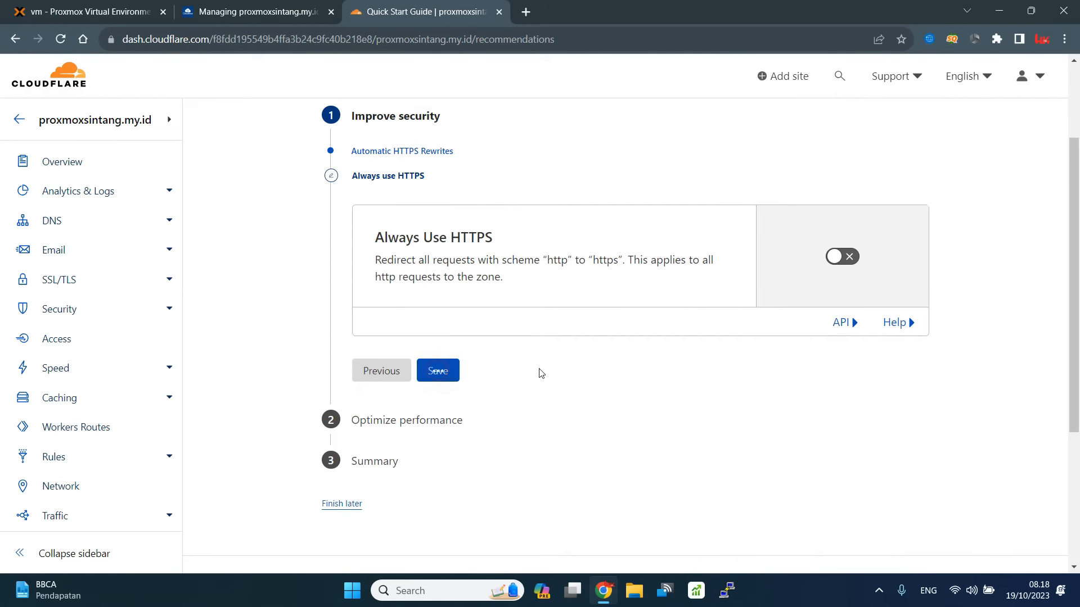
pyautogui.click(437, 383)
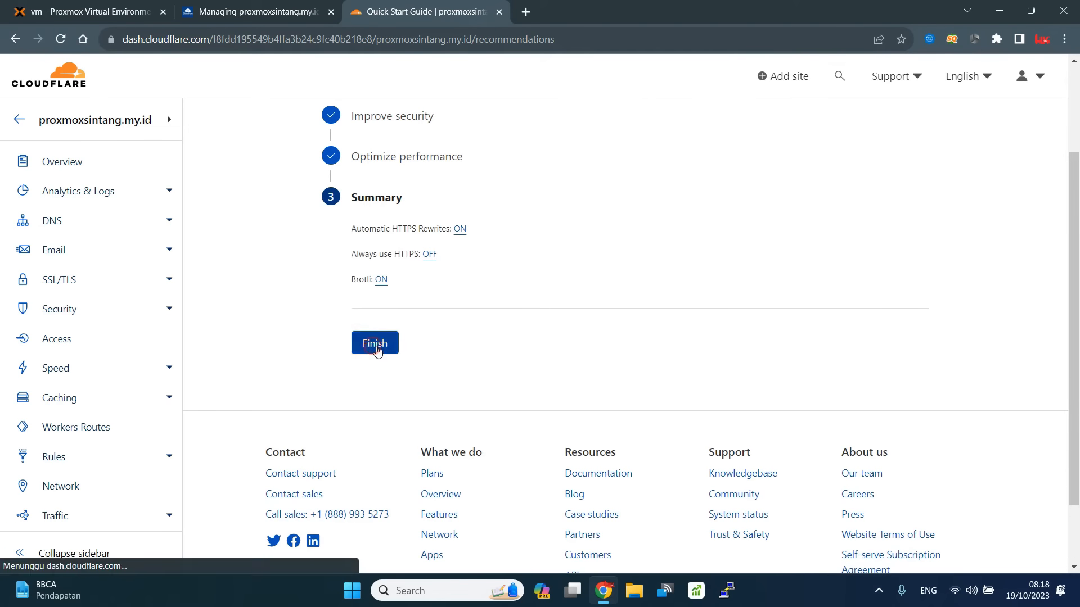
pyautogui.click(377, 344)
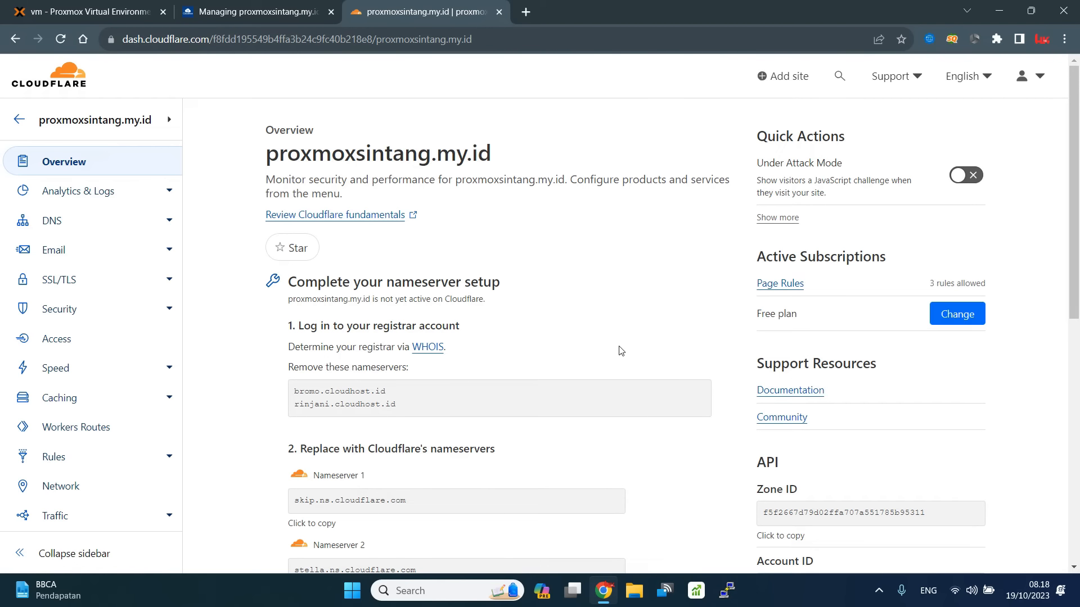
# - Request a nameserver check for proxmoxsintang.my.id and read the note on processing time and e-mail notification
pyautogui.scroll(-6, 621, 351)
pyautogui.click(648, 338)
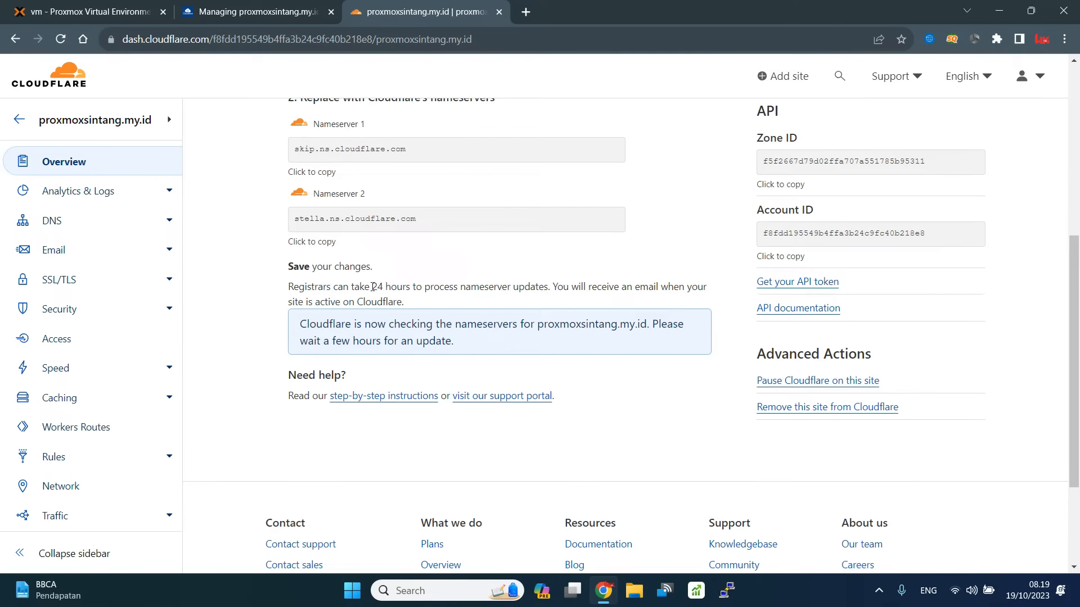
pyautogui.moveTo(371, 286); pyautogui.dragTo(548, 298)
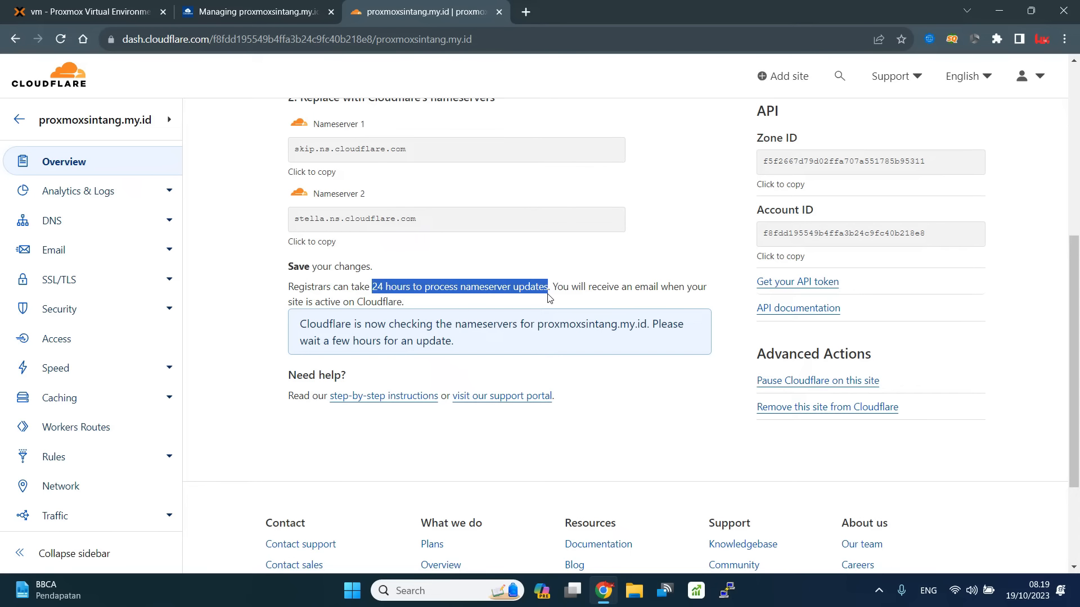
pyautogui.click(620, 291)
pyautogui.moveTo(554, 290); pyautogui.dragTo(709, 294)
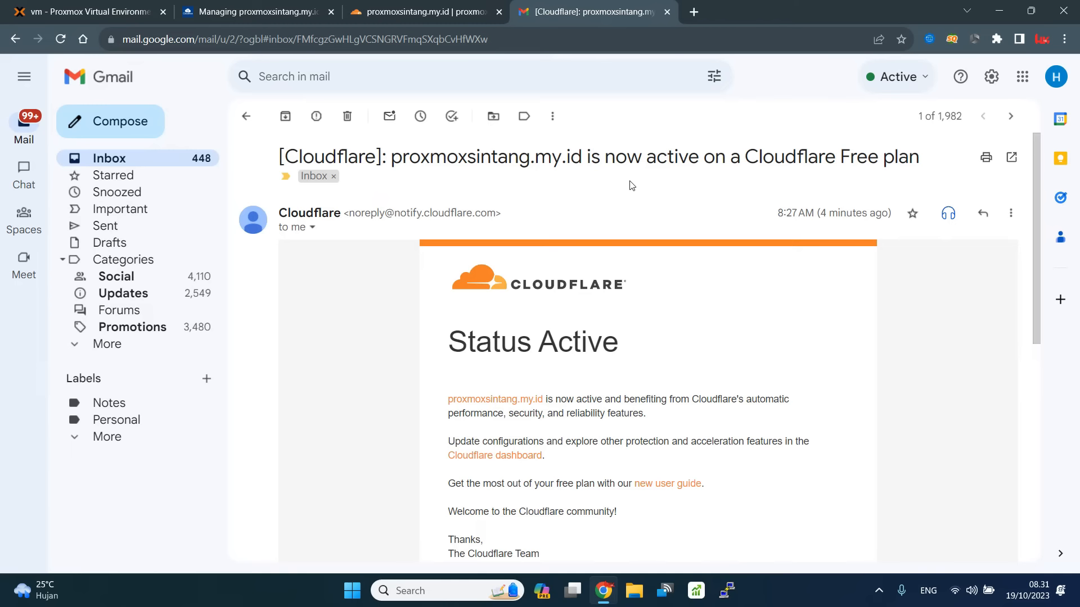
# - Read Cloudflare's status e-mail in Gmail, switch back to Cloudflare, recheck the nameservers and reload the site overview
pyautogui.scroll(-1, 632, 184)
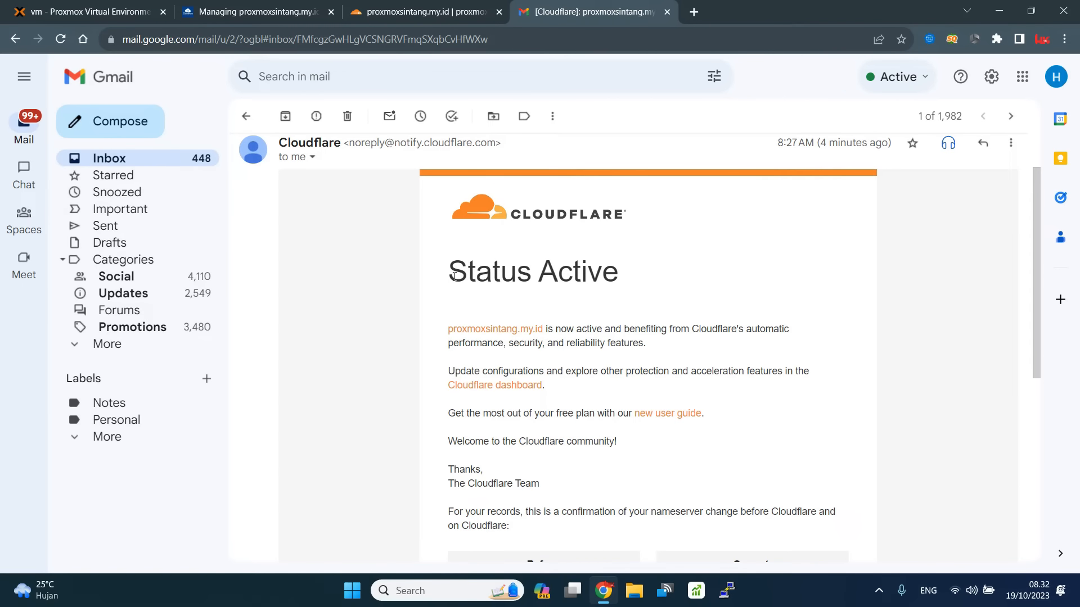
pyautogui.click(415, 8)
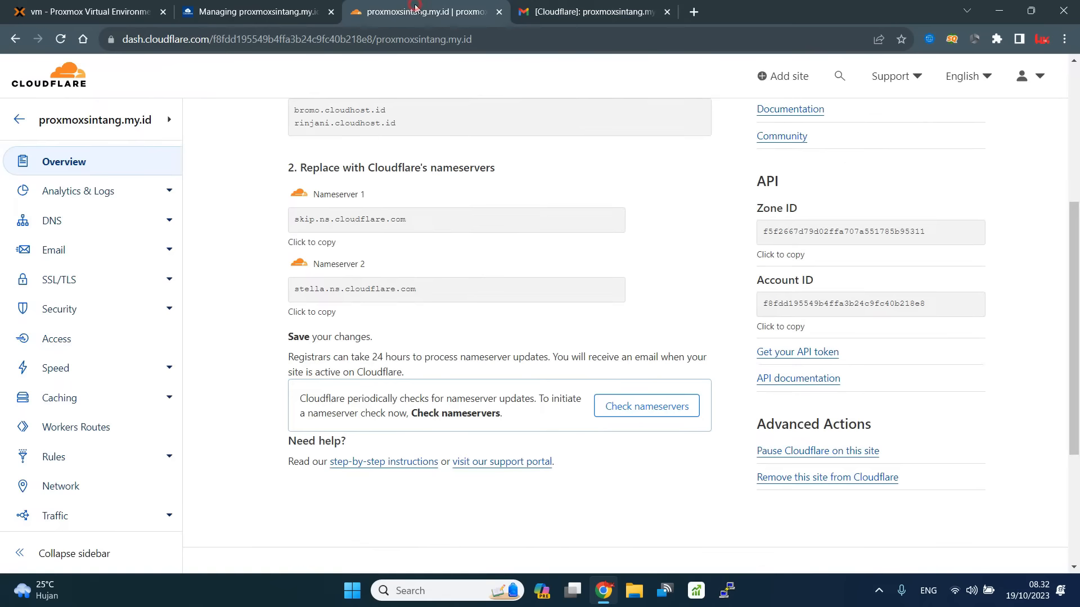
pyautogui.click(618, 406)
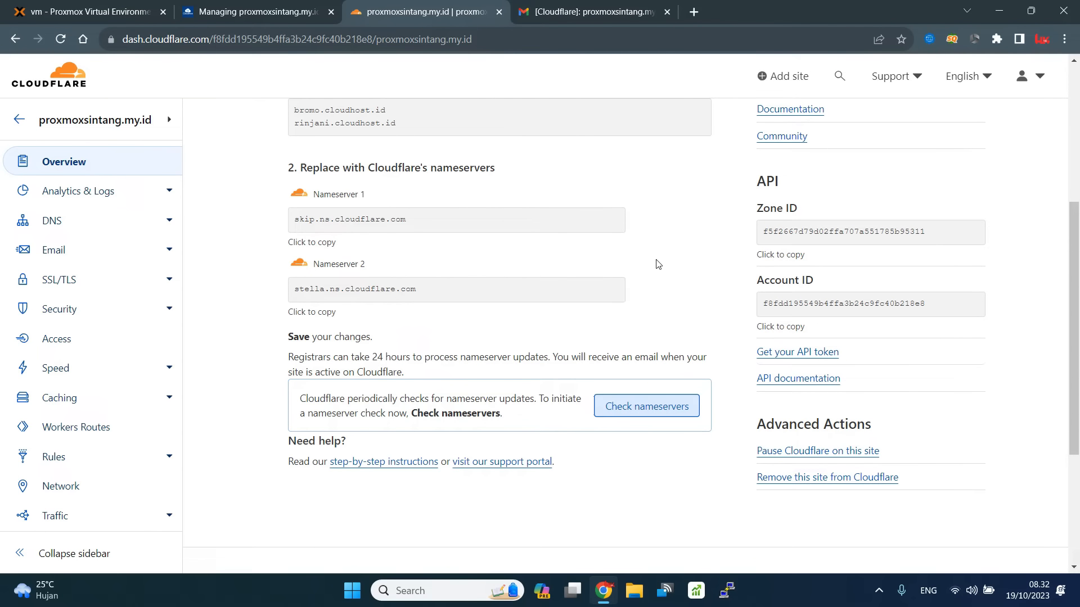
pyautogui.click(63, 42)
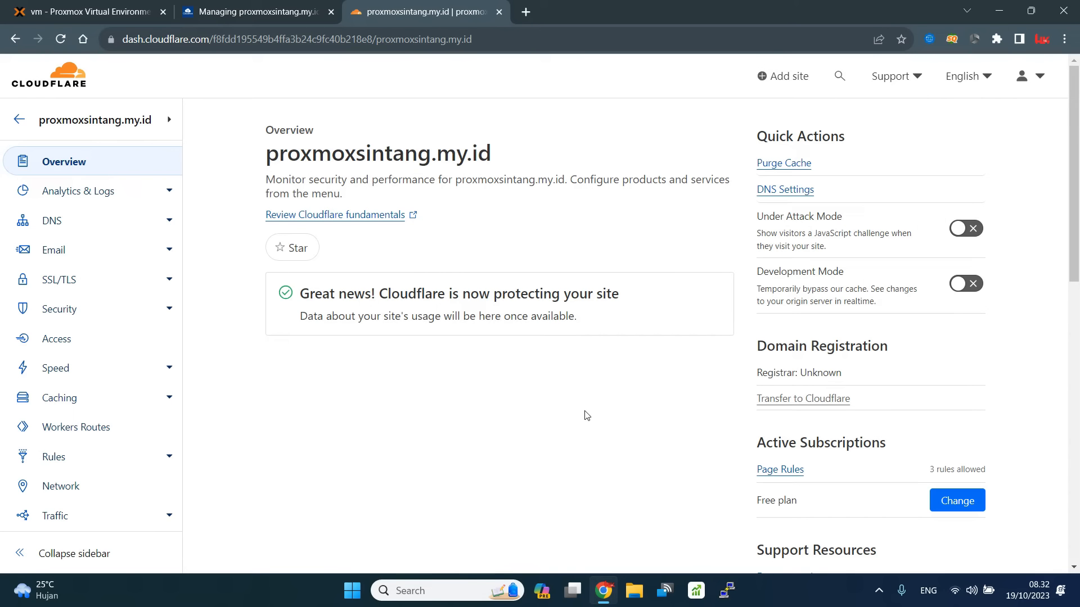
pyautogui.click(245, 13)
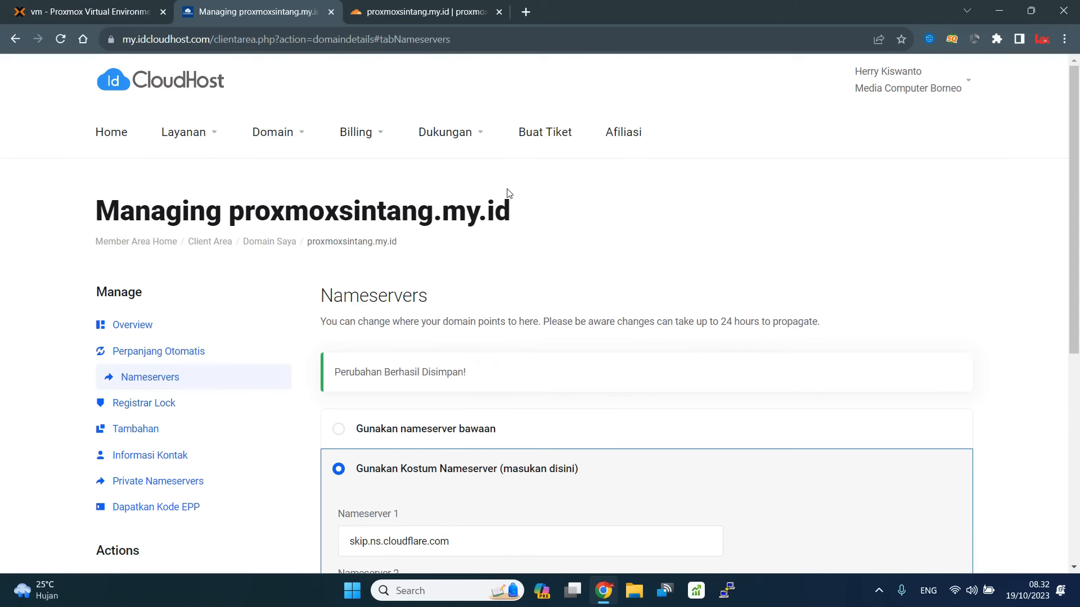
pyautogui.click(454, 19)
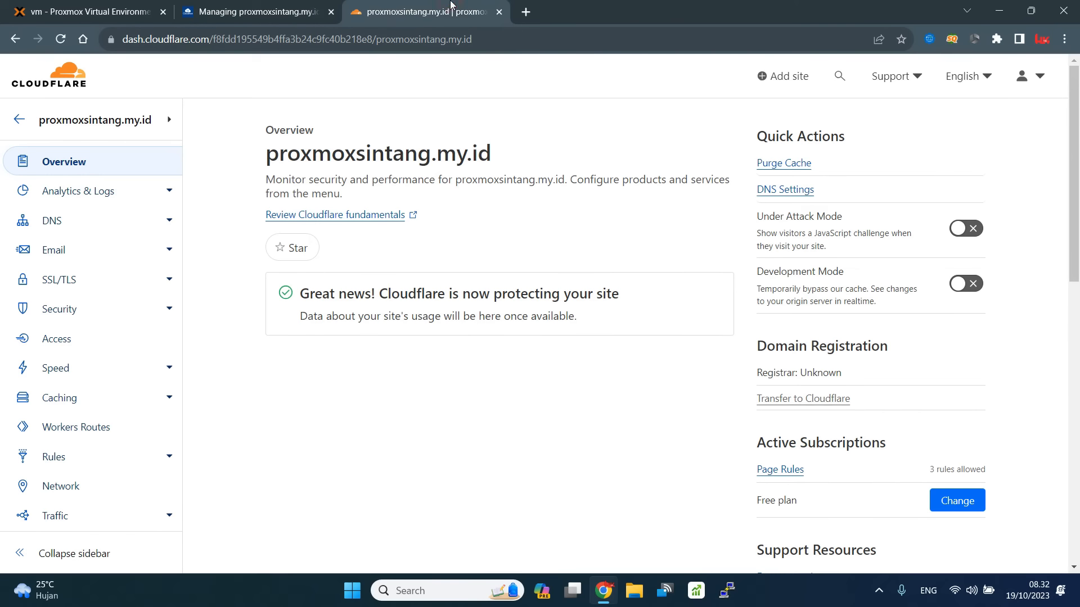
# - Switch to the Proxmox web interface and open the shell of node vm
pyautogui.click(67, 2)
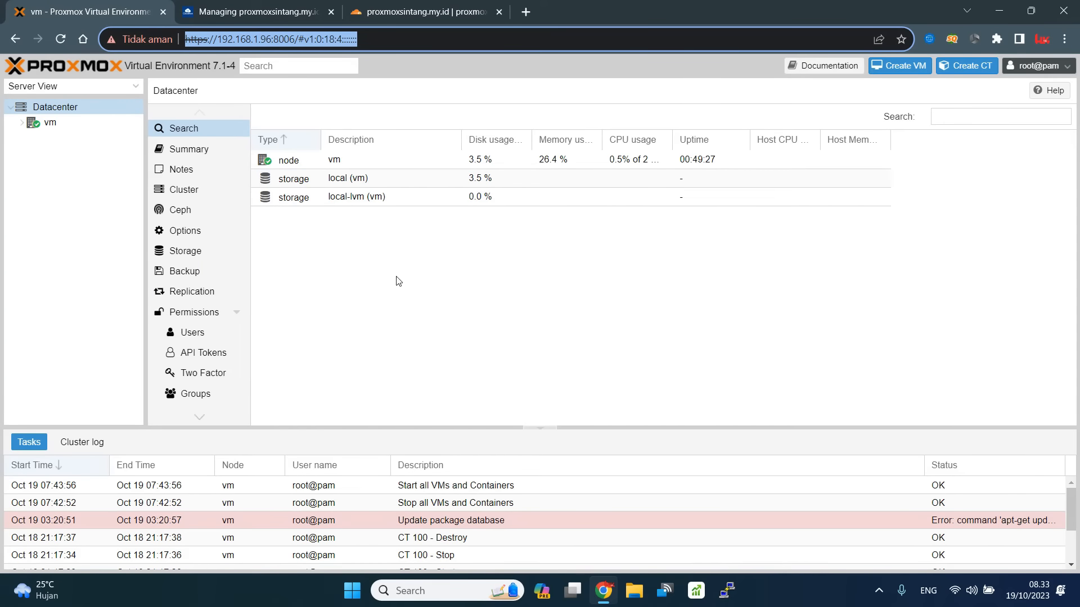
pyautogui.click(63, 125)
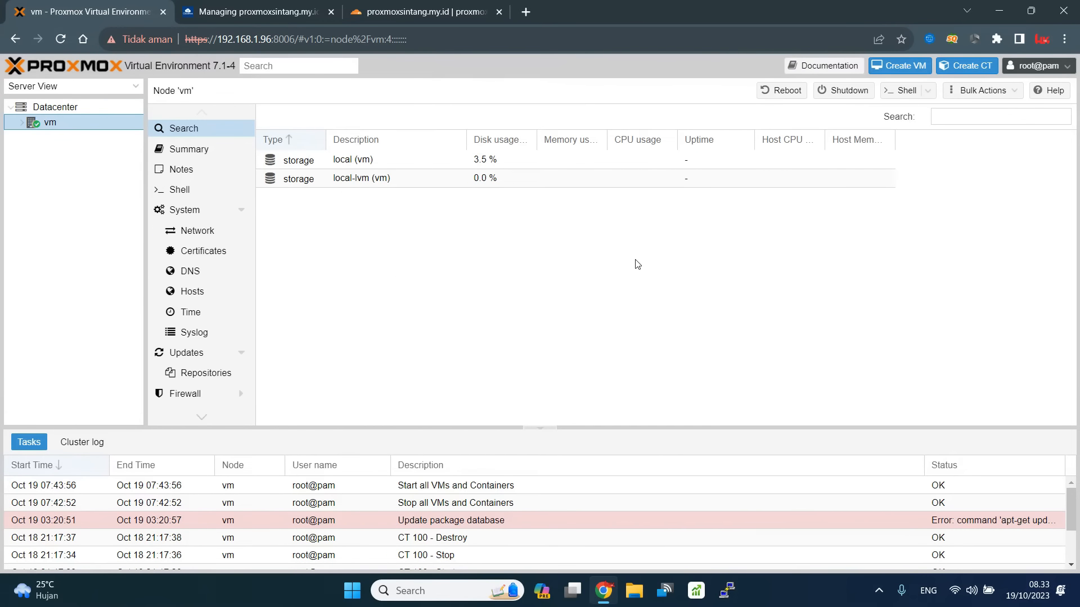
pyautogui.click(181, 191)
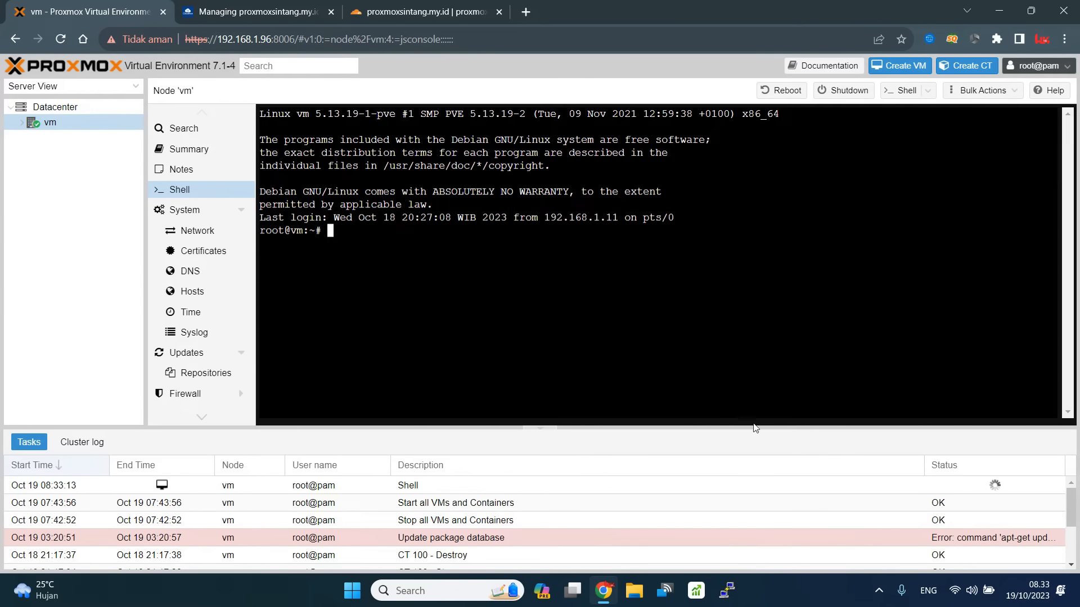
# - Open PuTTY and start an SSH connection to 192.168.1.96 on port 22
pyautogui.click(734, 599)
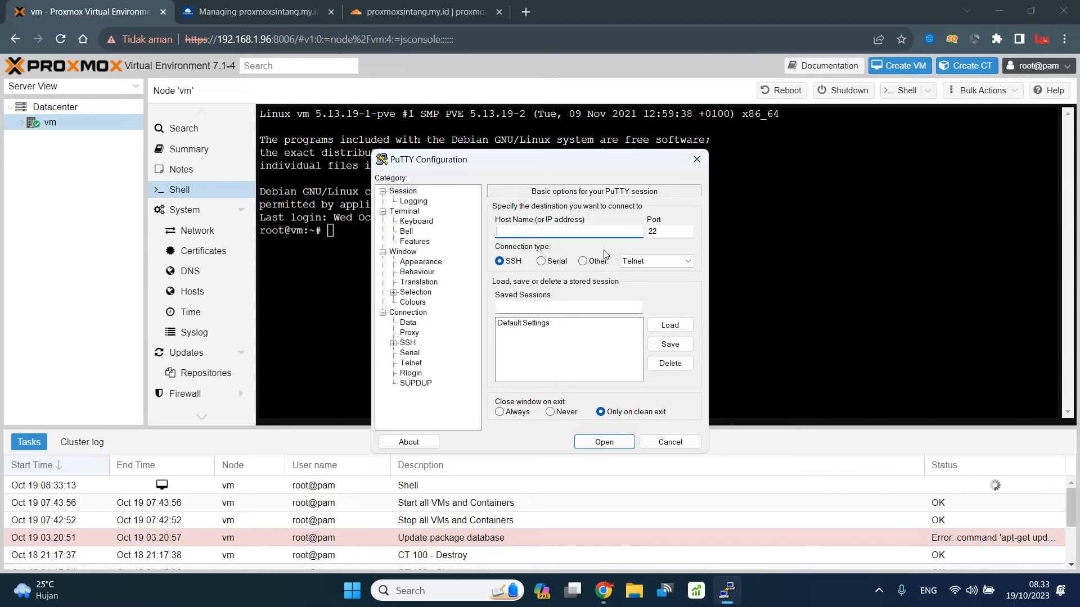
pyautogui.click(562, 232)
pyautogui.write('192.168.1.96')
pyautogui.press('Return')
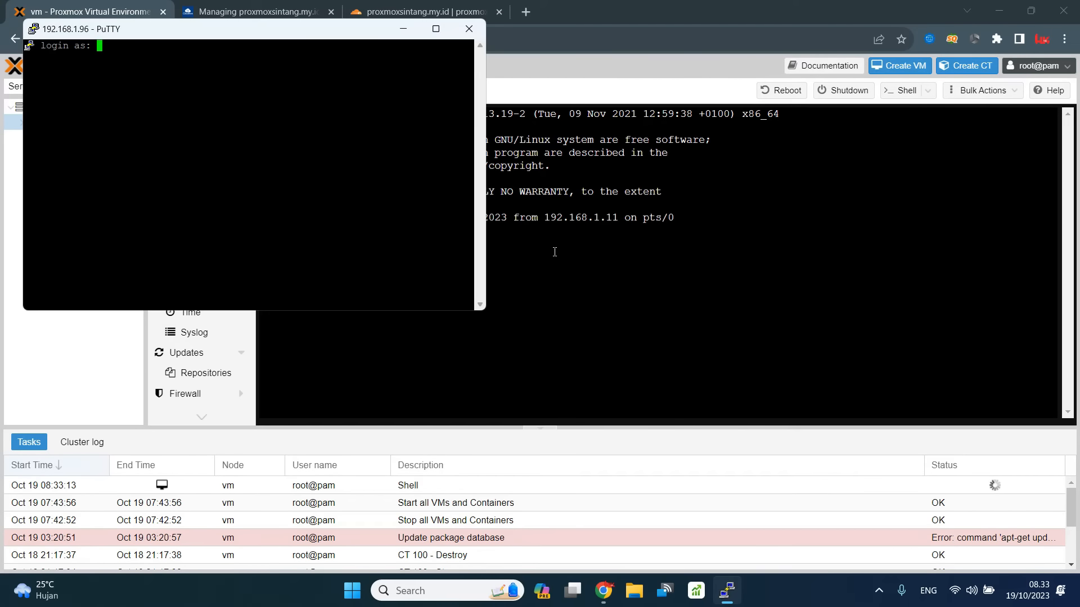
# - Log in to the Proxmox server as root with the account password
pyautogui.write('root')
pyautogui.press('Return')
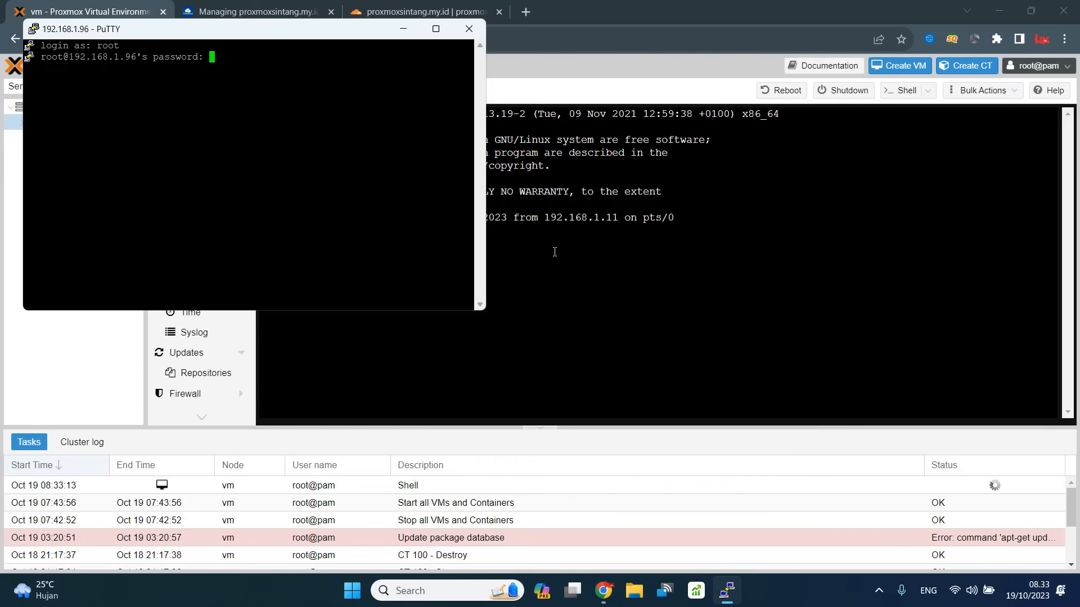
pyautogui.press('Return')
# - Clear the terminal screen with the clear command and enlarge the PuTTY window
pyautogui.write('c')
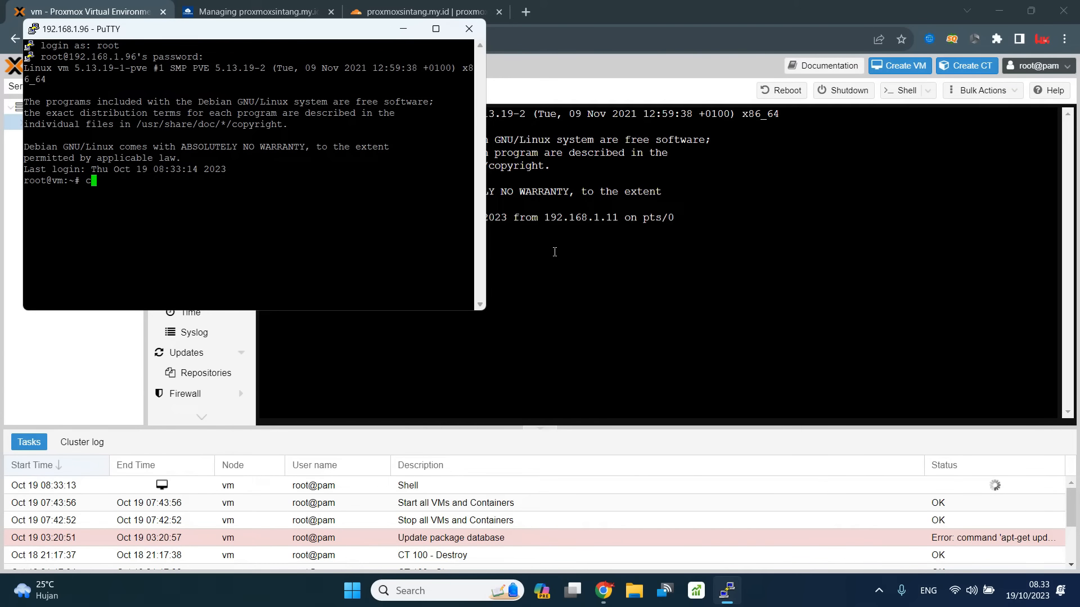
pyautogui.write('lear')
pyautogui.press('Return')
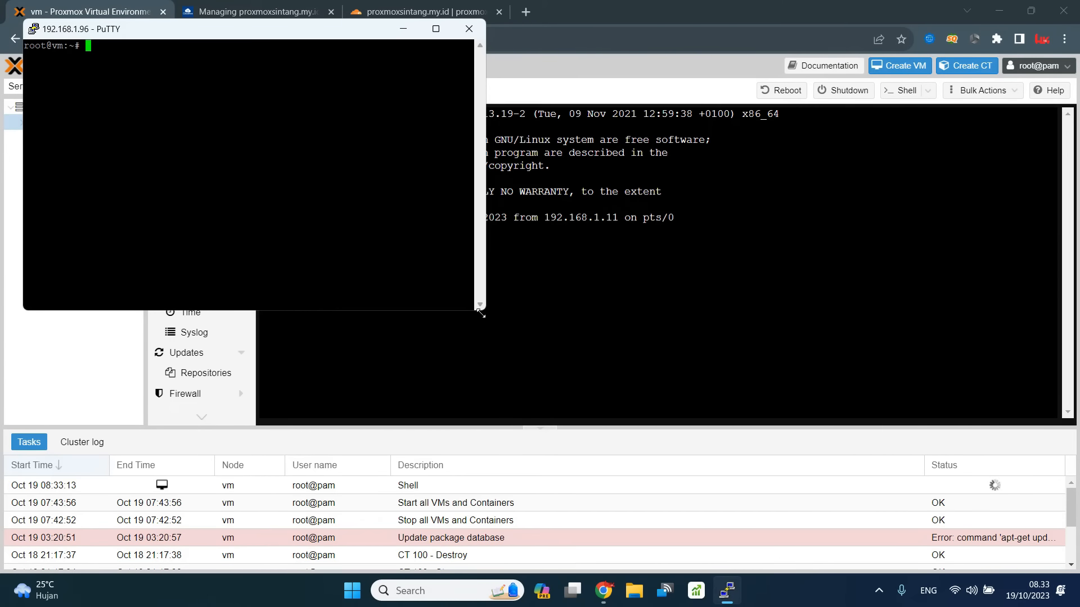
pyautogui.moveTo(483, 316); pyautogui.dragTo(654, 479)
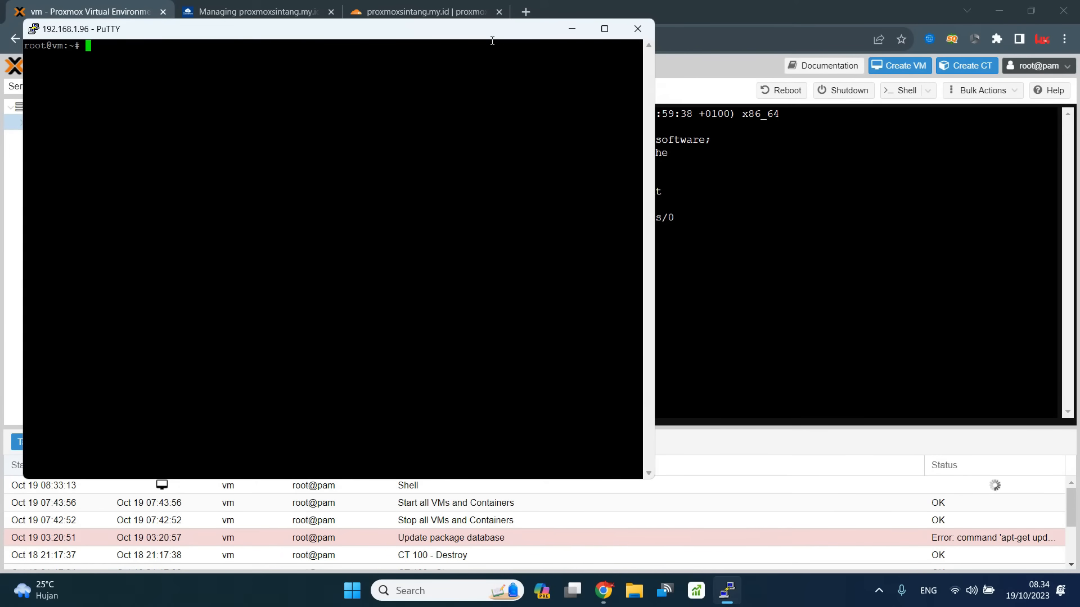
# - Switch to the Cloudflare dashboard for proxmoxsintang.my.id, launch Zero Trust for the first listed account and open its Tunnels page
pyautogui.moveTo(490, 28); pyautogui.dragTo(534, 77)
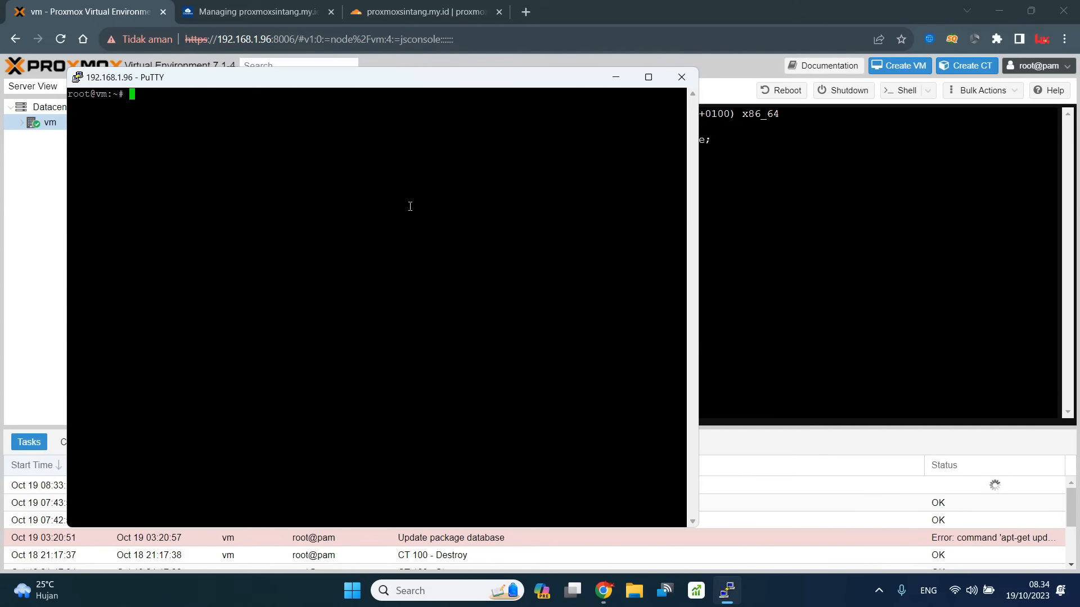
pyautogui.click(414, 10)
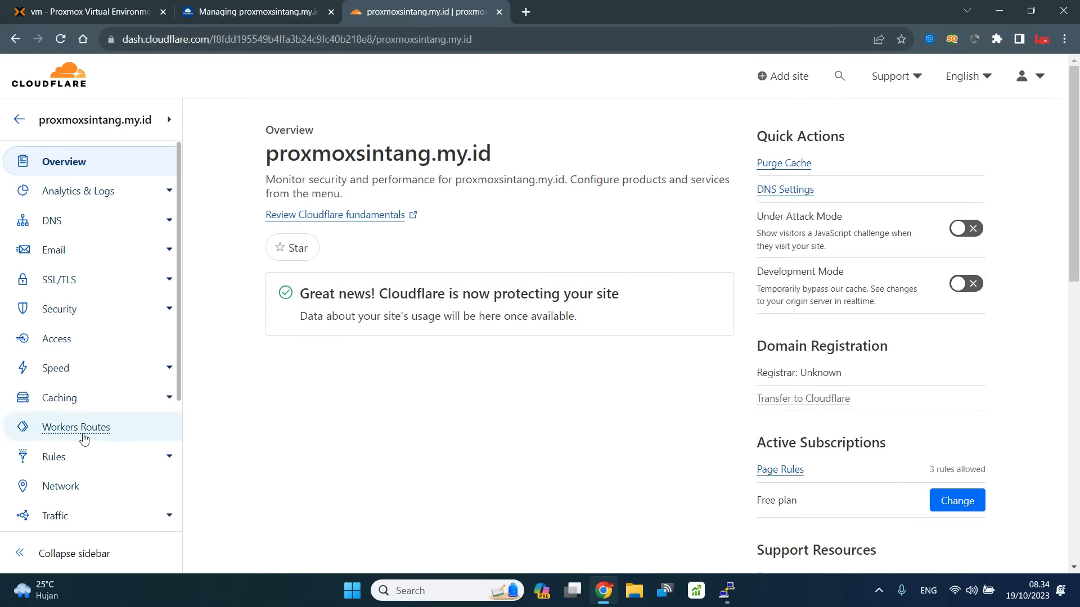
pyautogui.click(64, 343)
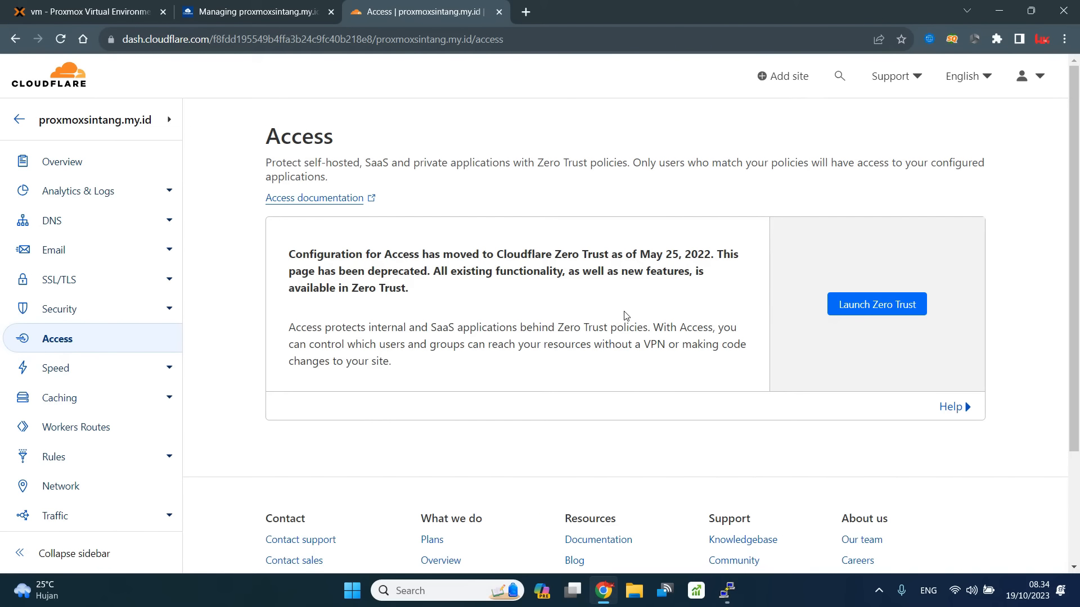
pyautogui.click(873, 313)
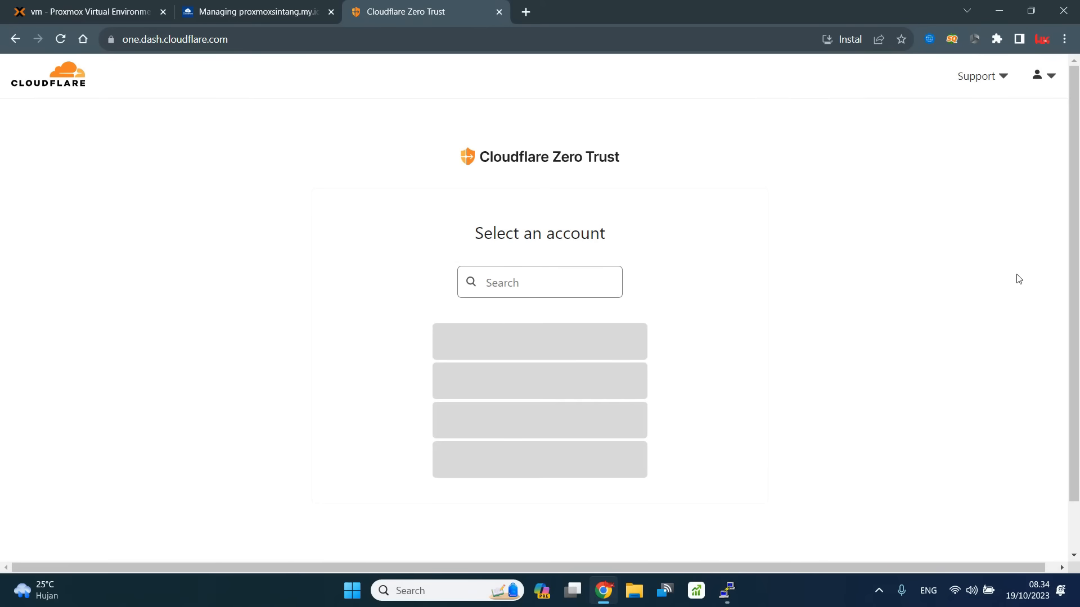
pyautogui.click(555, 350)
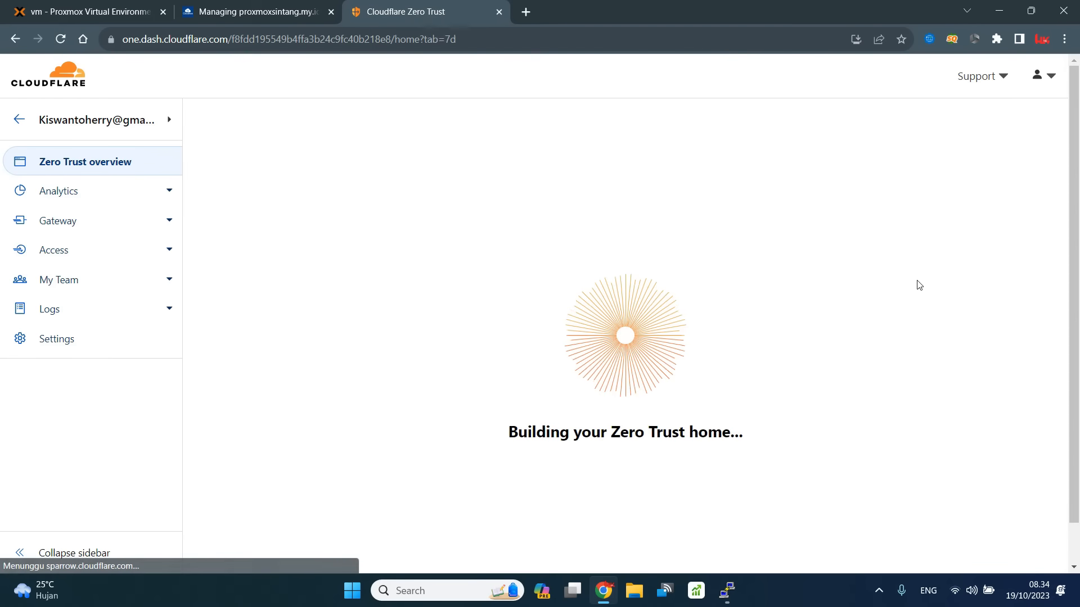
pyautogui.click(167, 250)
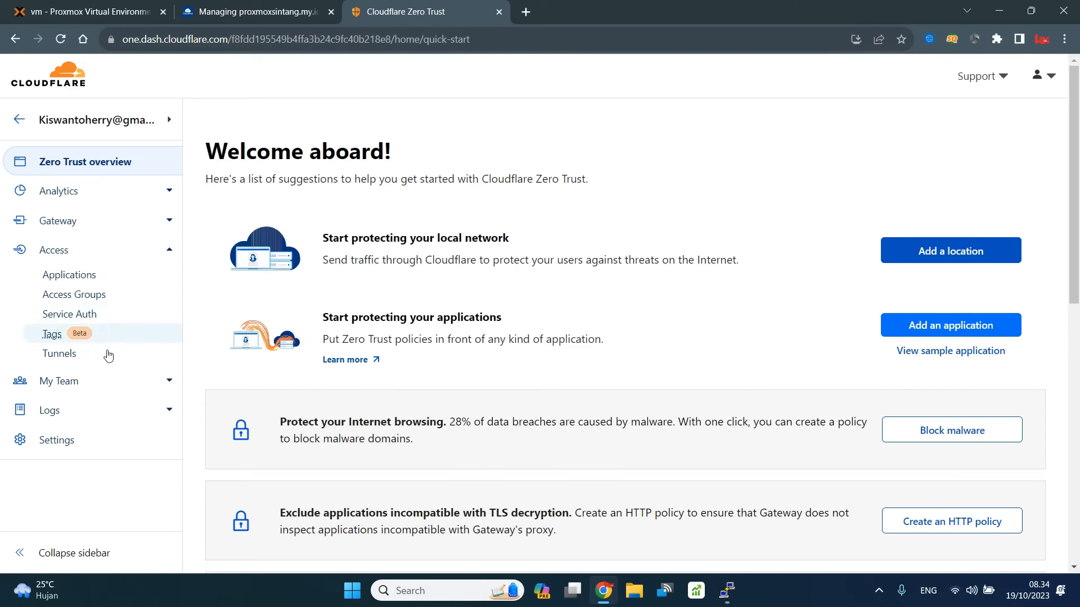
pyautogui.click(59, 359)
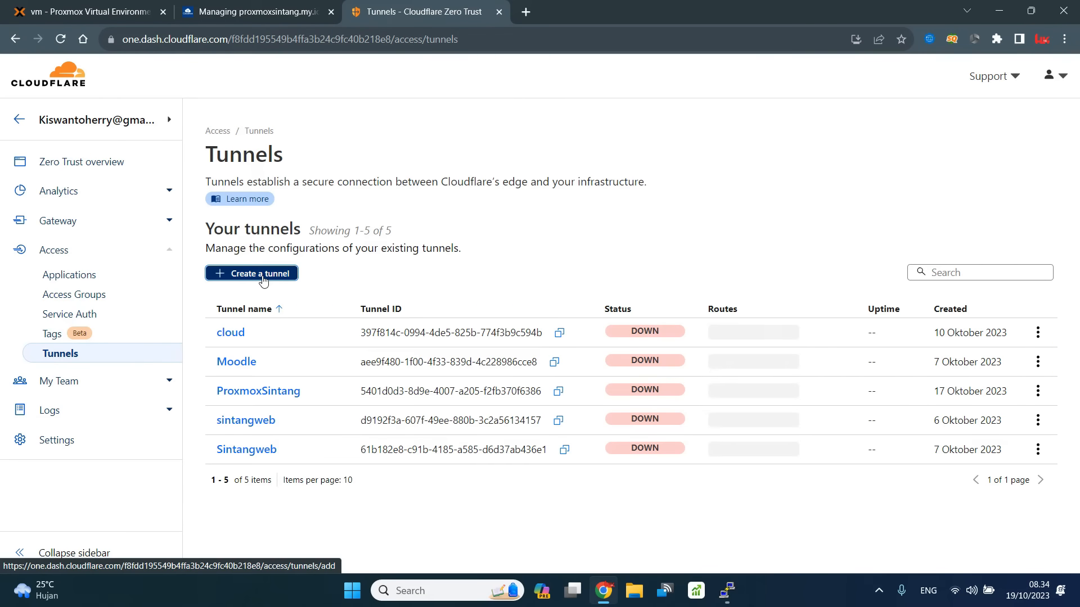
# - Create a new tunnel named SintangProxmox and save it
pyautogui.click(262, 275)
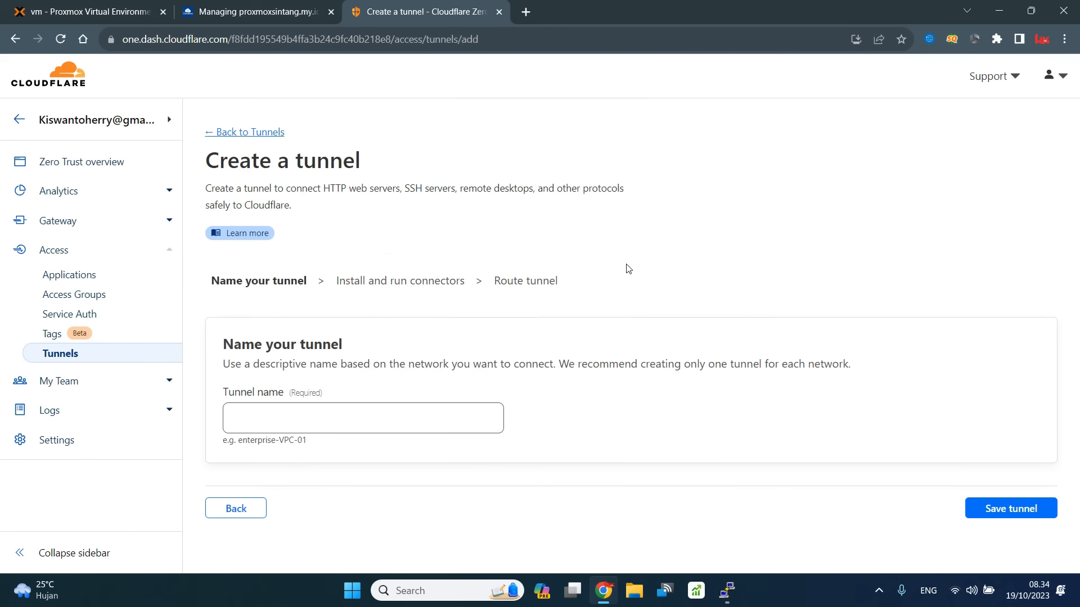
pyautogui.click(429, 420)
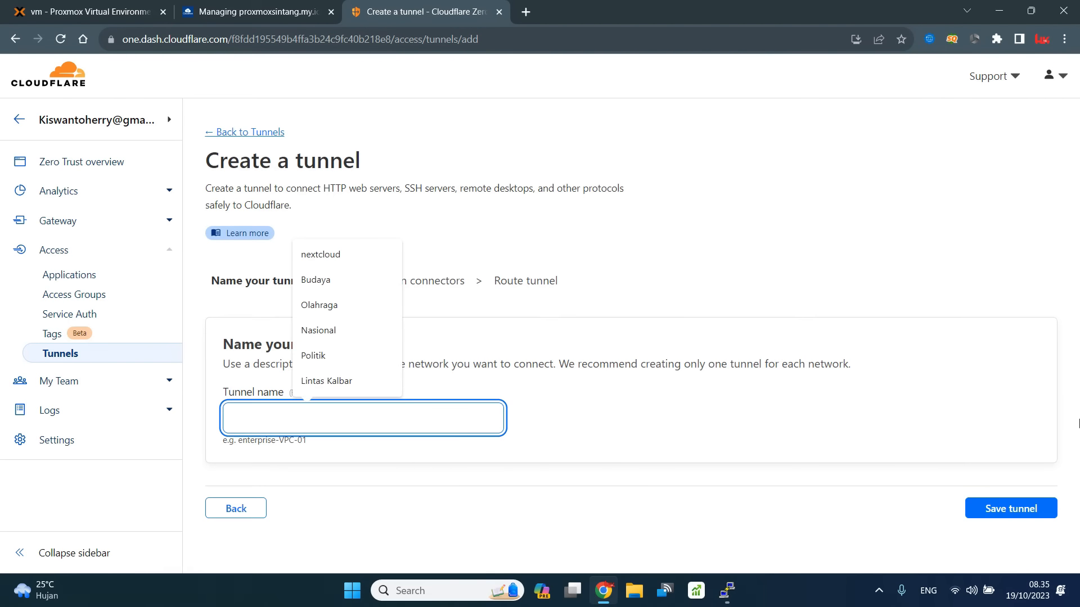
pyautogui.write('Sint')
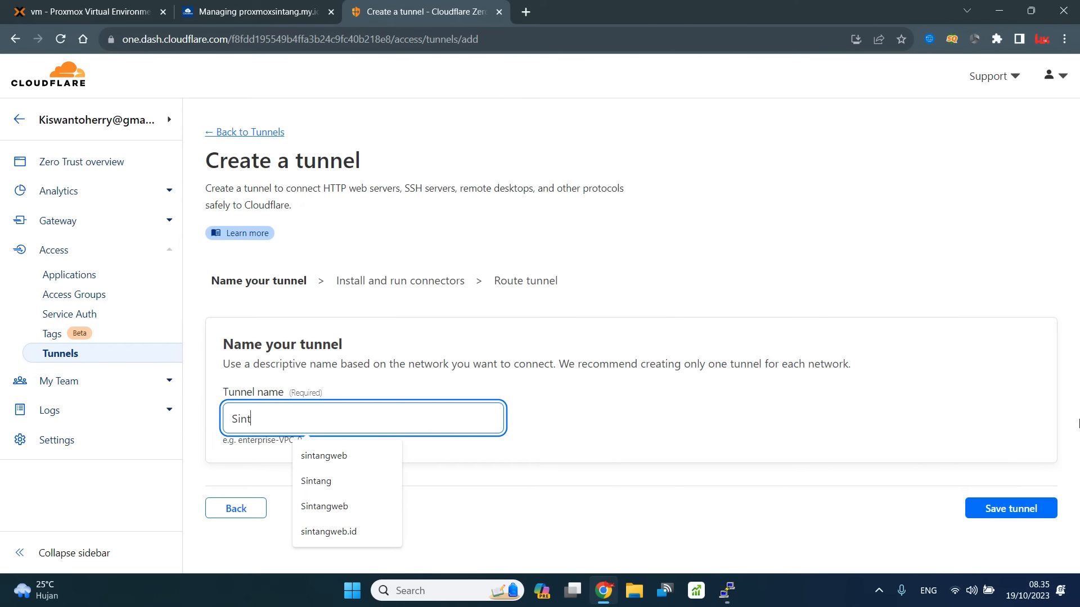
pyautogui.write('angProxmox')
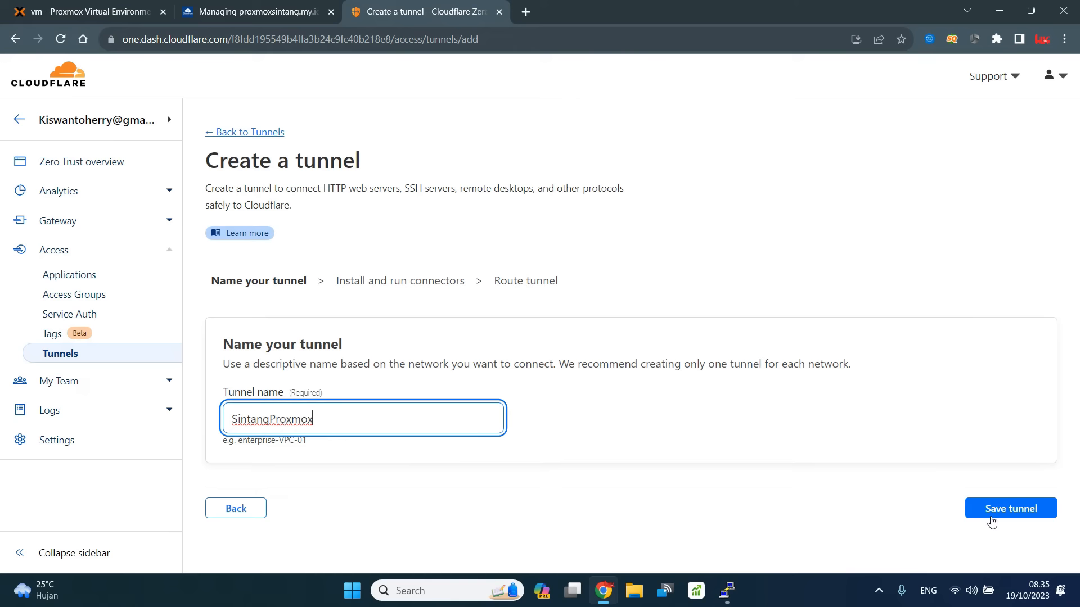
pyautogui.click(1008, 509)
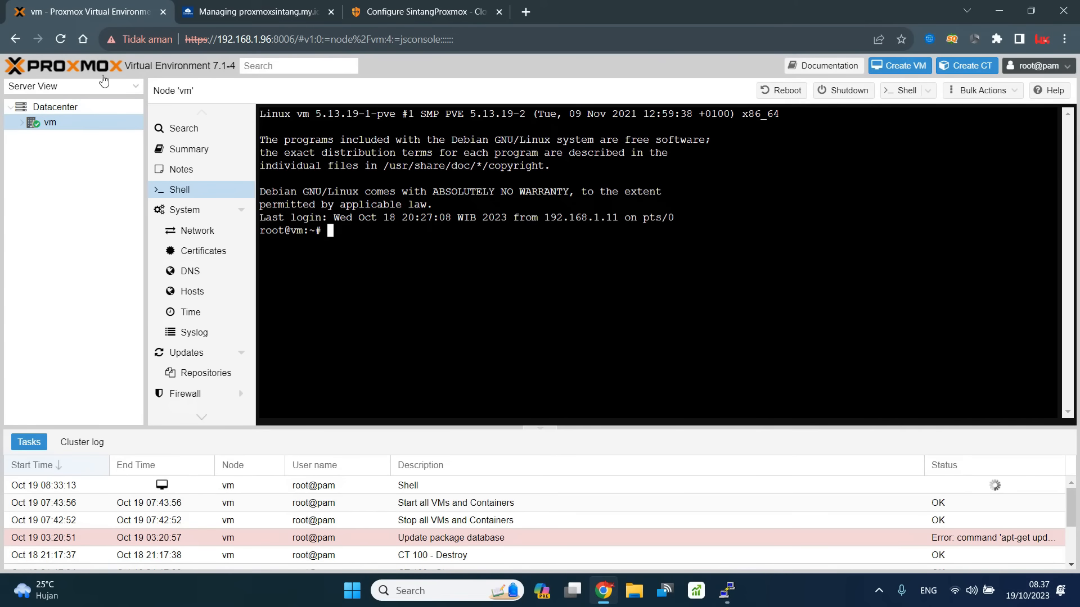
# - Compare the connector installation instructions for Debian, Windows, Mac, Red Hat and Docker in the SintangProxmox setup
pyautogui.click(425, 9)
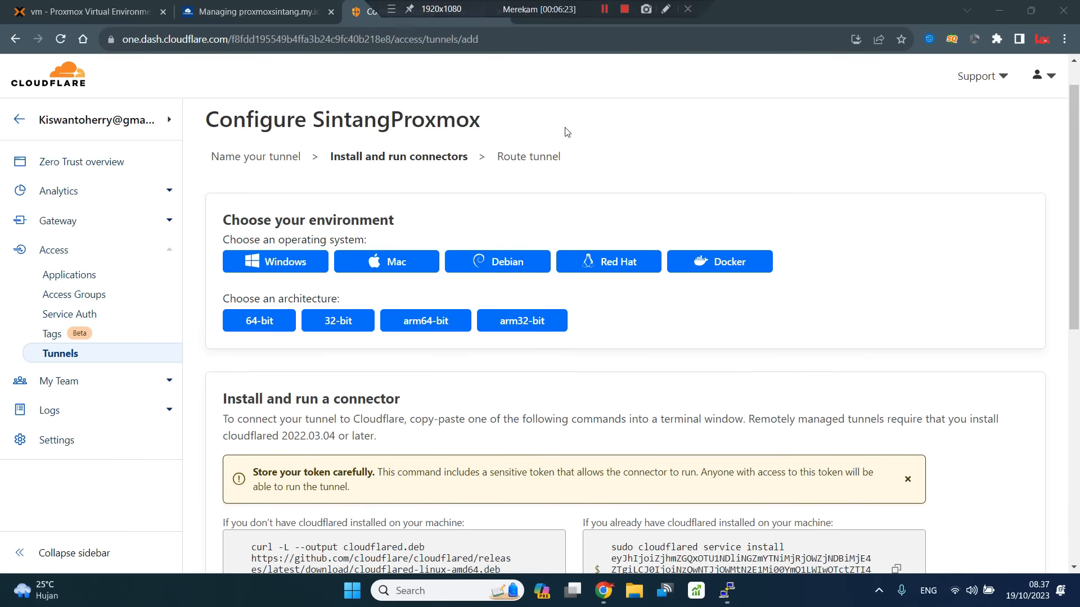
pyautogui.click(501, 262)
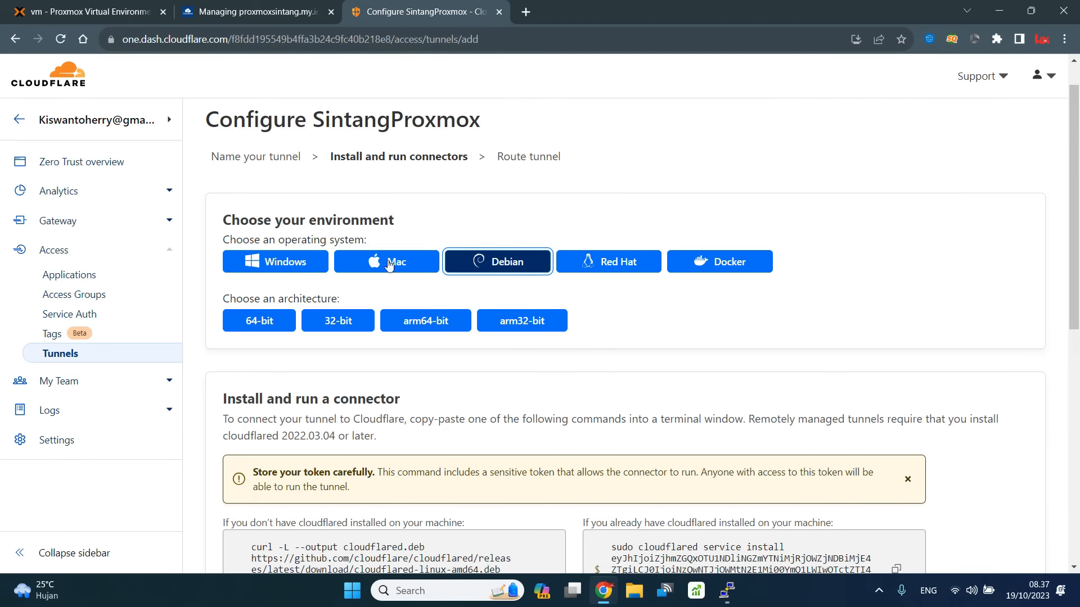
pyautogui.click(277, 269)
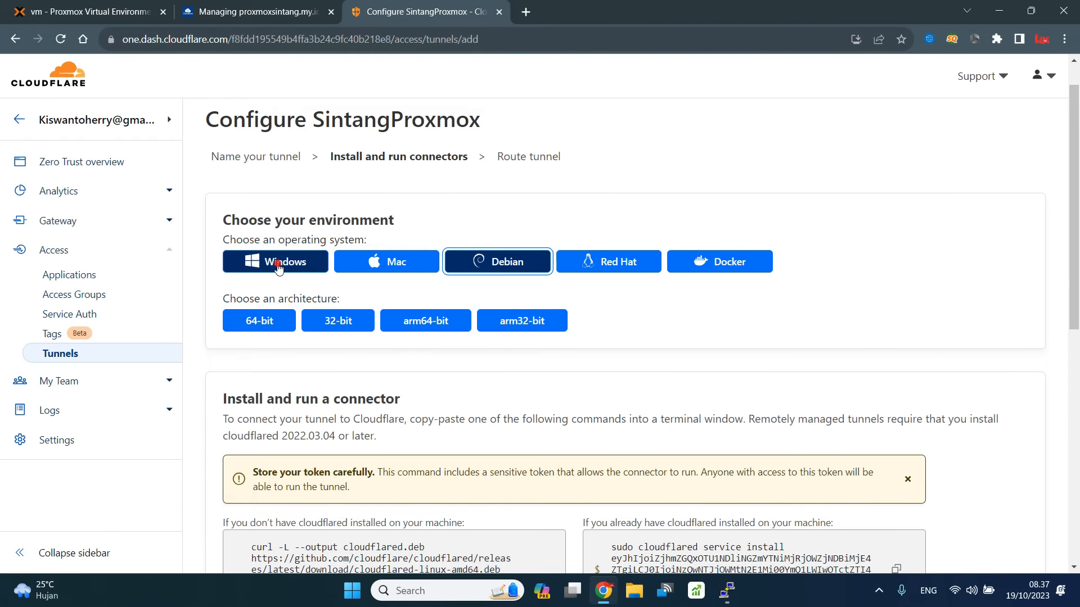
pyautogui.click(279, 266)
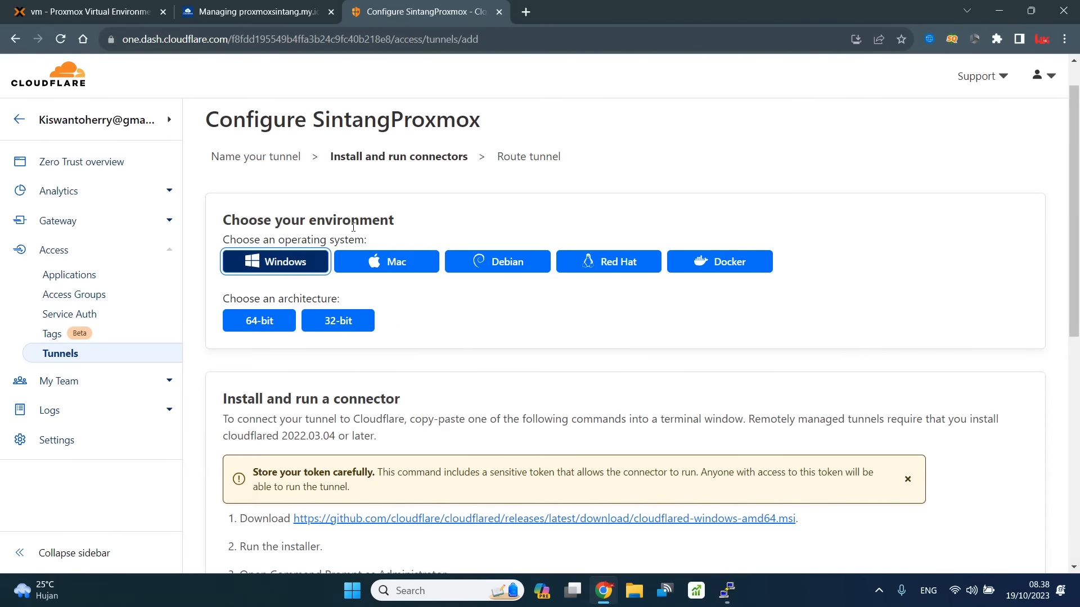
pyautogui.click(397, 271)
pyautogui.click(514, 270)
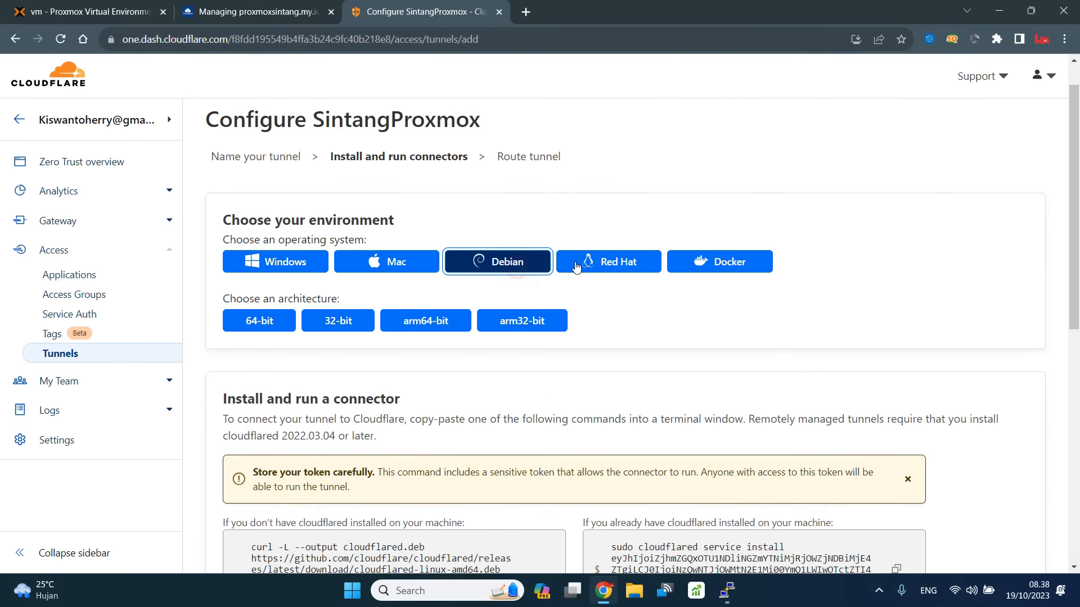
pyautogui.click(619, 266)
pyautogui.click(735, 264)
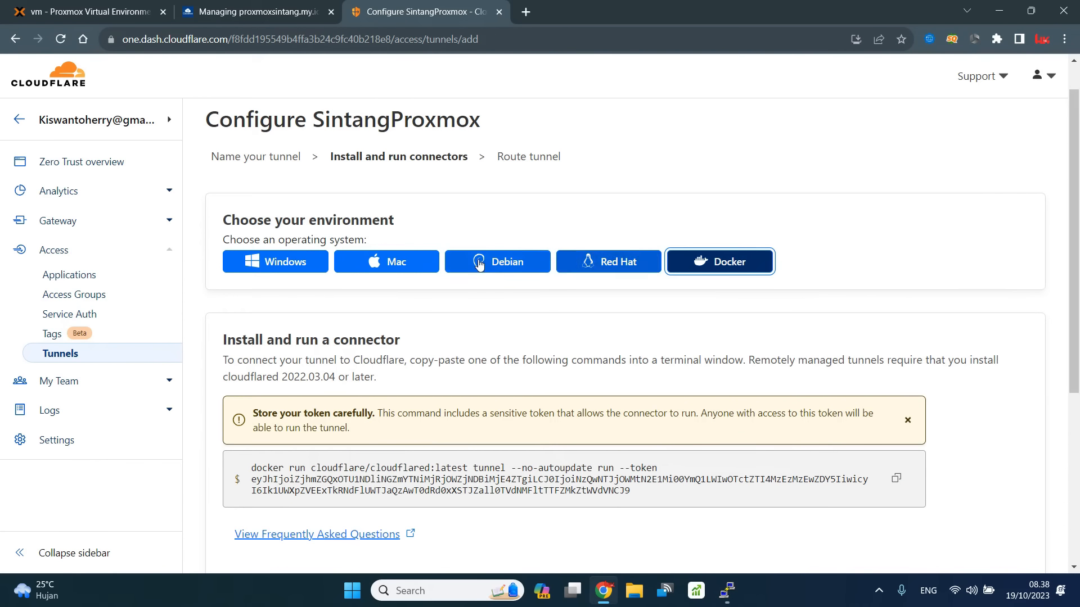
# - Choose Debian as the connector's operating system and copy the install command for machines without cloudflared
pyautogui.click(495, 264)
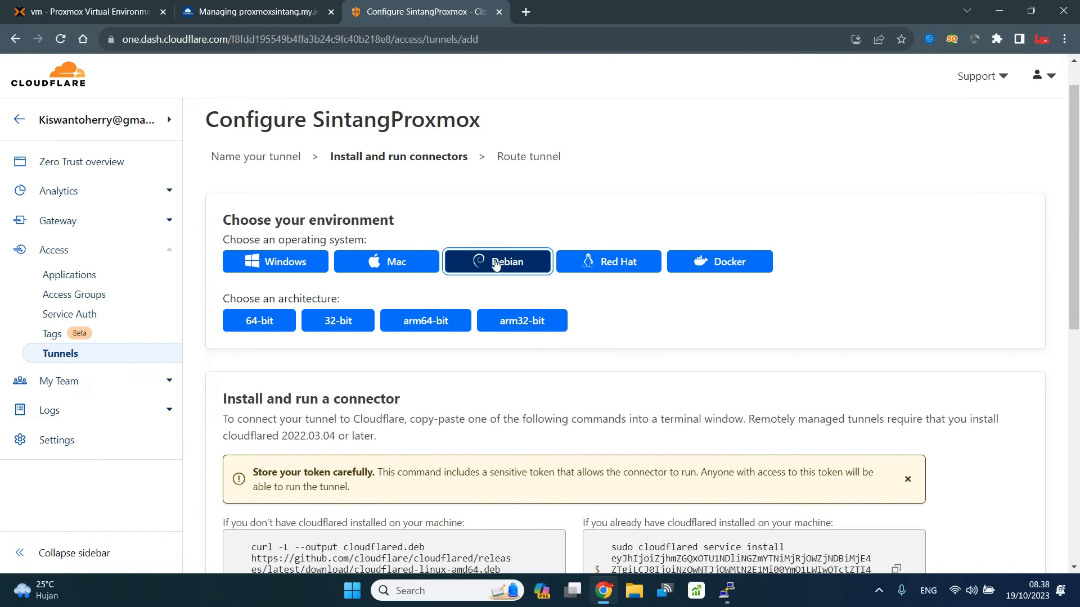
pyautogui.scroll(-2, 499, 265)
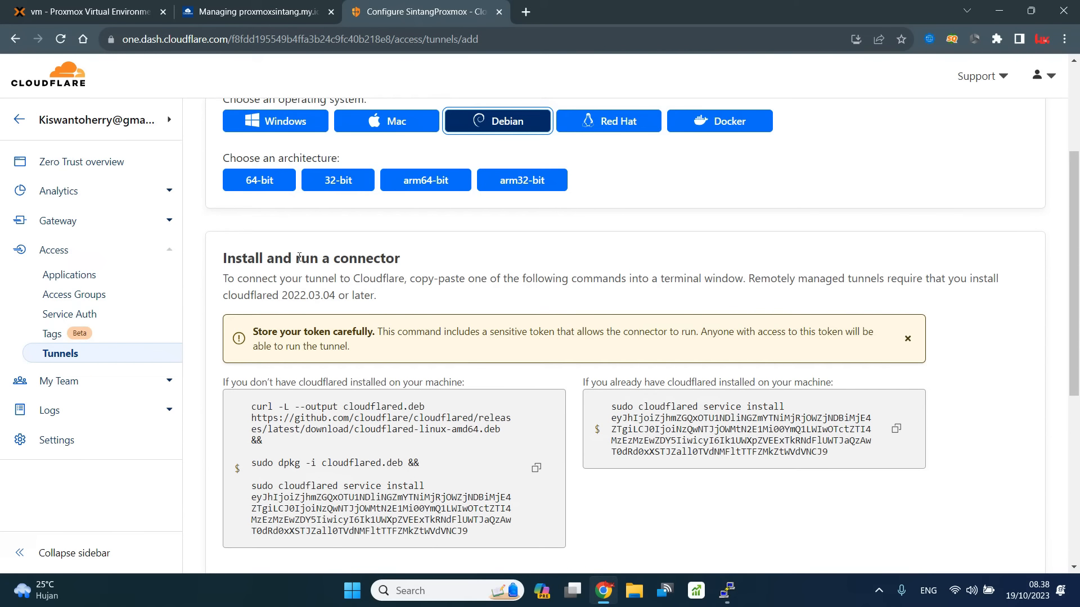
pyautogui.scroll(-1, 351, 272)
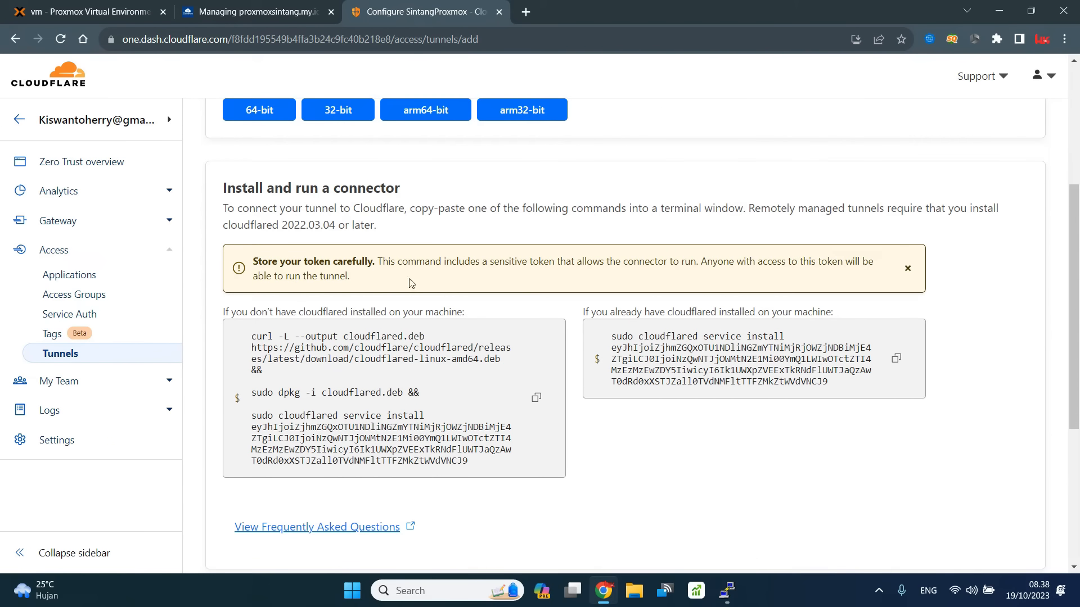
pyautogui.scroll(-3, 674, 377)
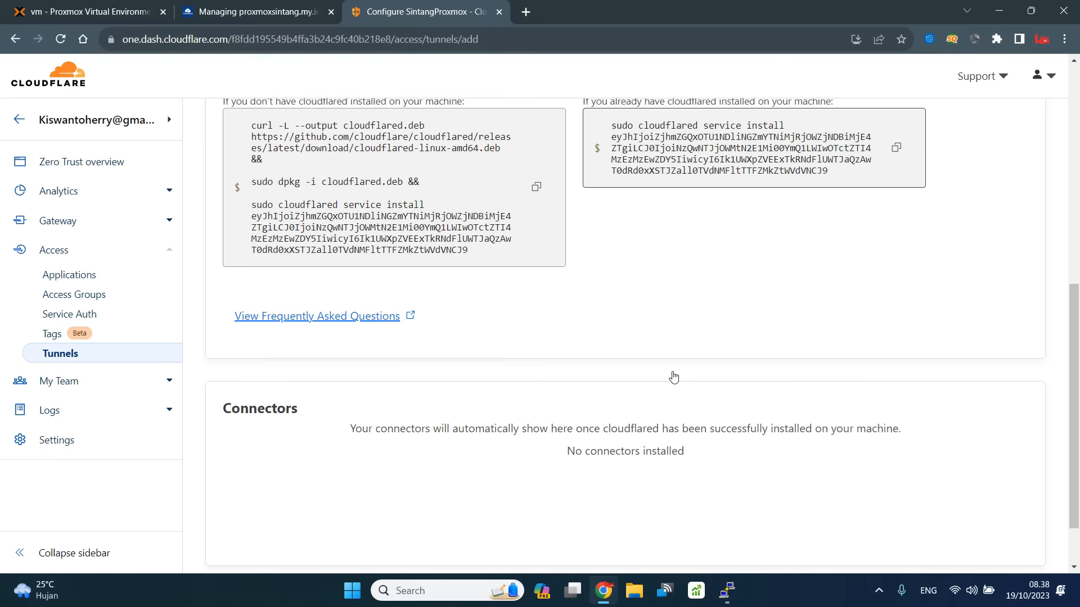
pyautogui.scroll(-1, 675, 376)
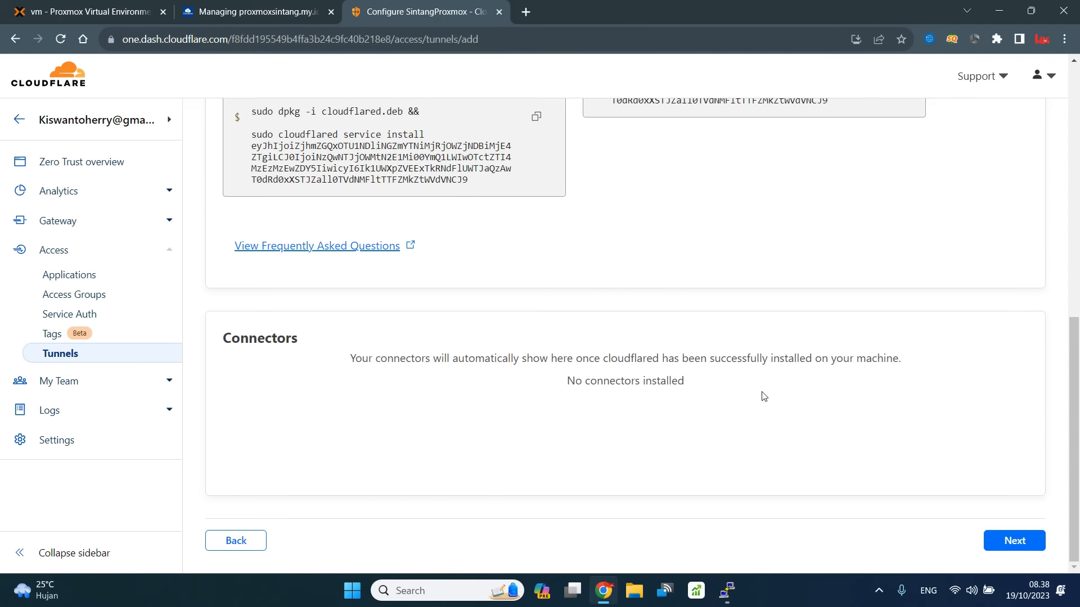
pyautogui.scroll(2, 763, 395)
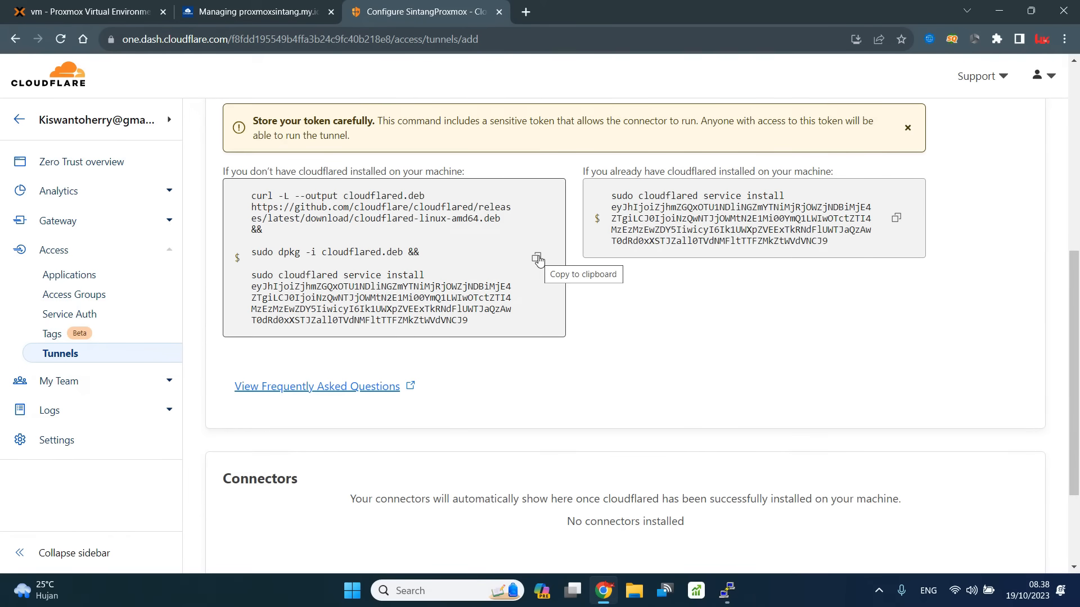
pyautogui.click(537, 259)
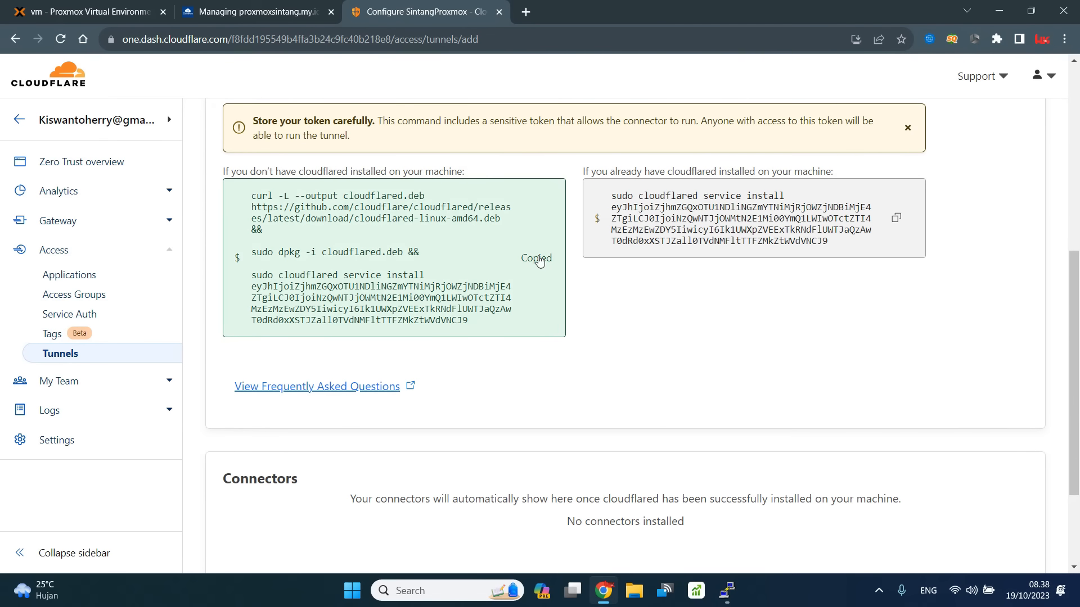
# - Switch to the PuTTY session, paste and run the copied cloudflared install command with its tunnel token, and check the connector's status
pyautogui.click(726, 591)
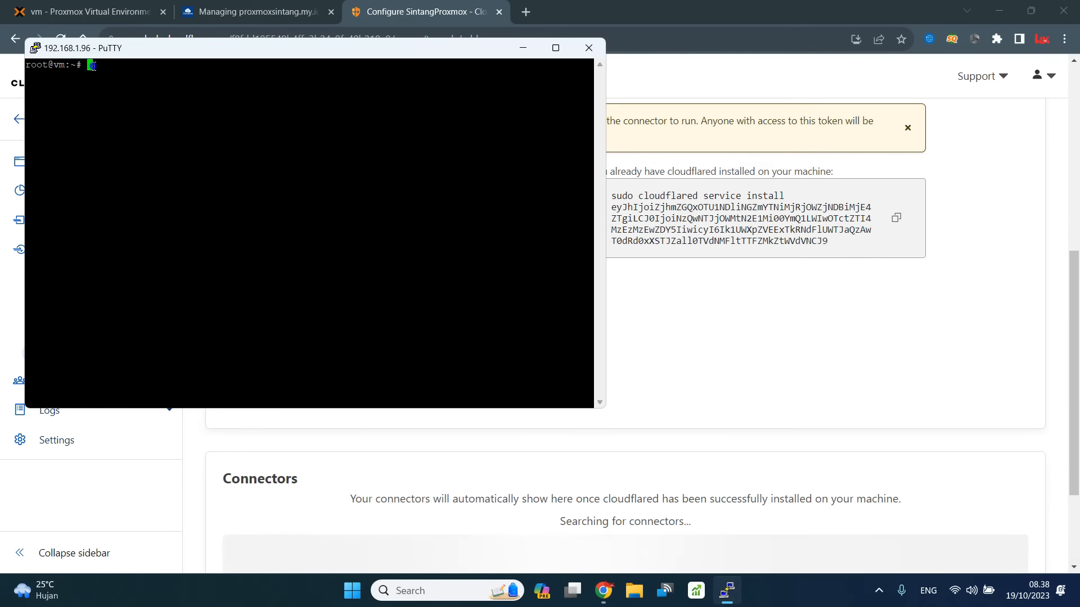
pyautogui.rightClick(94, 66)
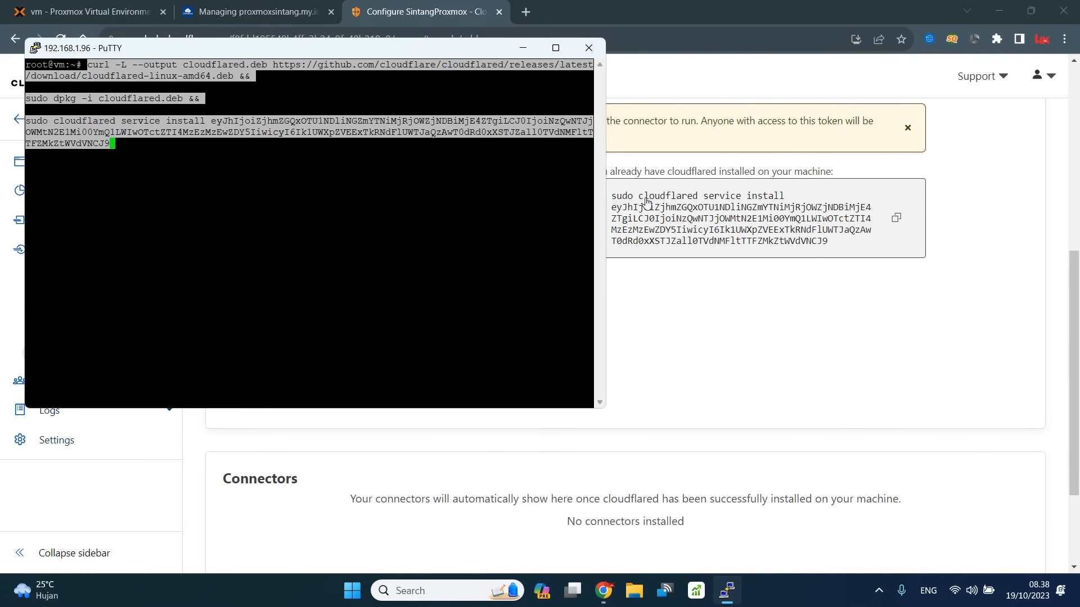
pyautogui.press('Return')
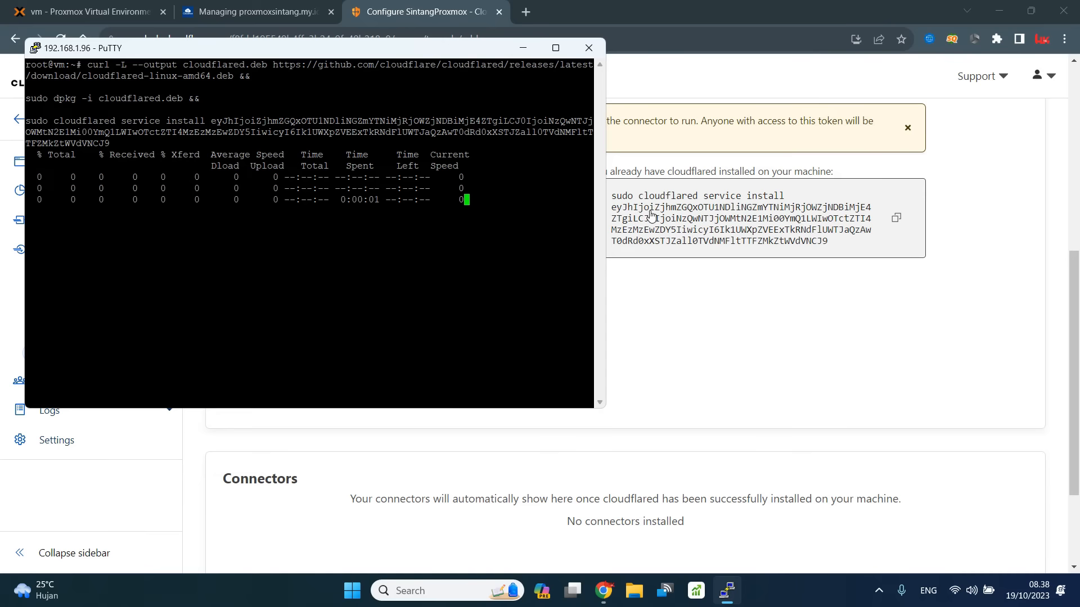
pyautogui.scroll(-1, 669, 456)
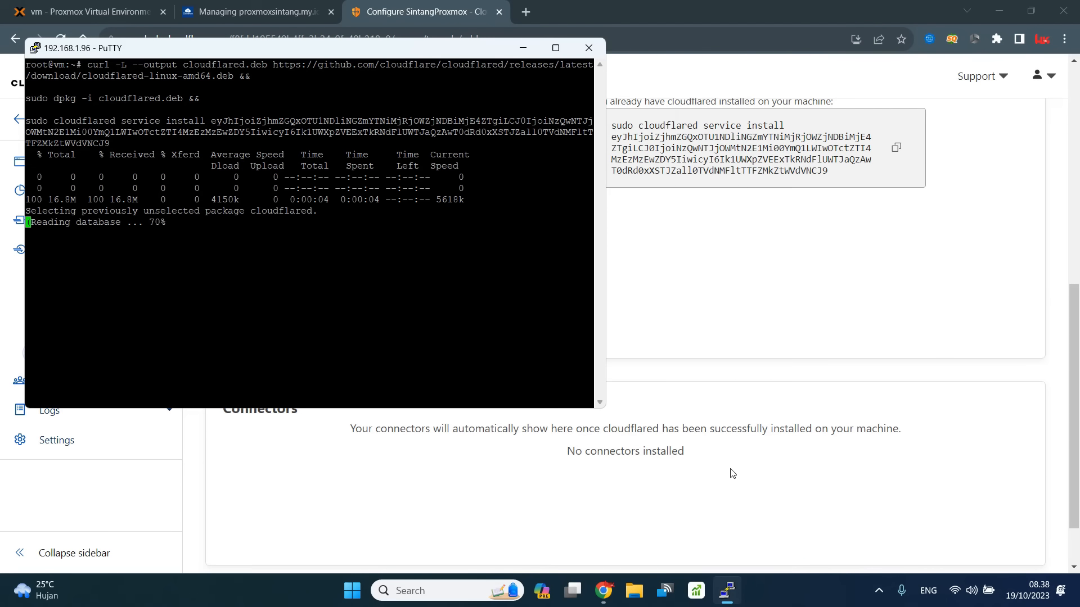
pyautogui.scroll(1, 730, 473)
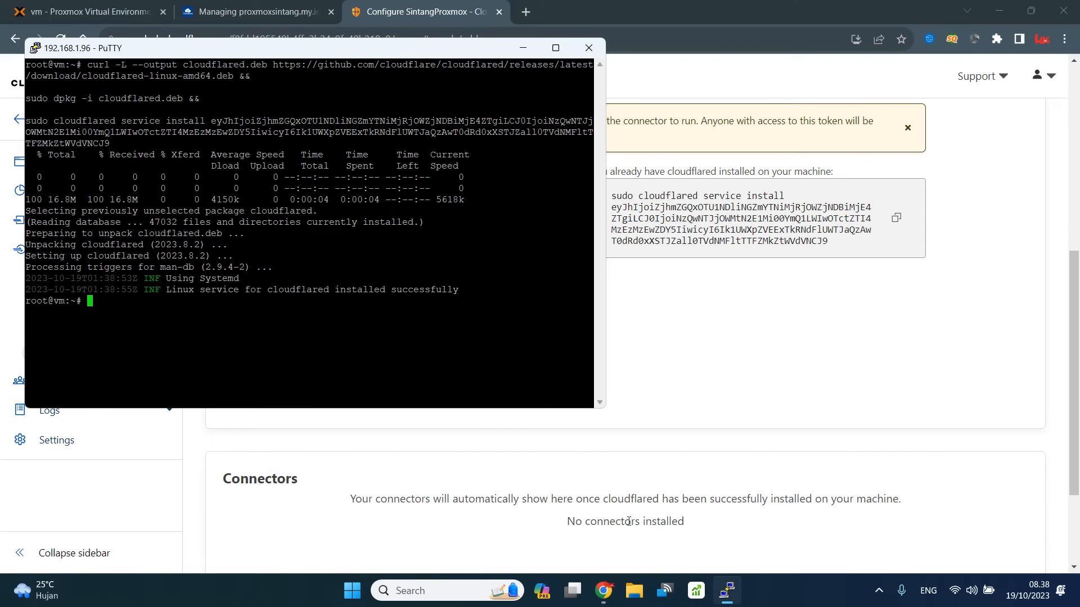
pyautogui.scroll(-1, 686, 510)
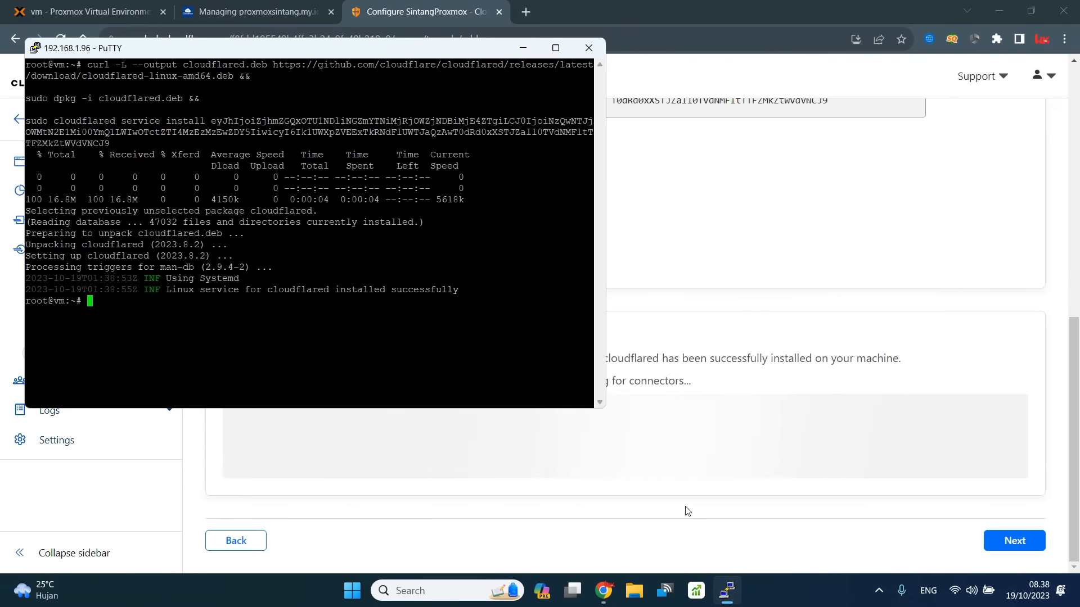
pyautogui.scroll(1, 686, 511)
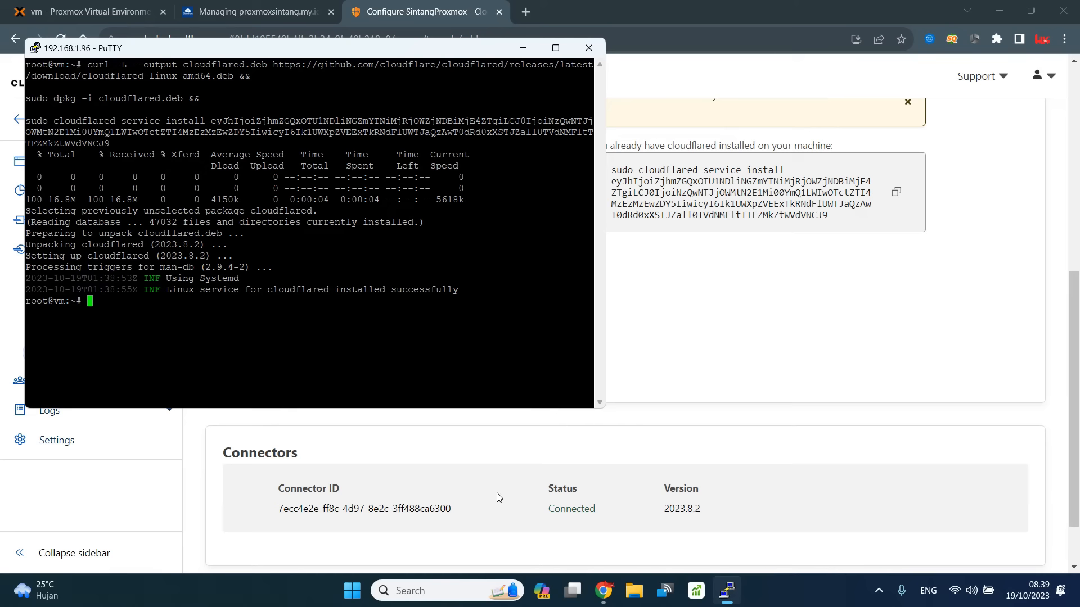
# - Switch back to the browser and continue from the connected connector to the SintangProxmox tunnel's traffic routing setup
pyautogui.click(825, 375)
pyautogui.scroll(-2, 844, 385)
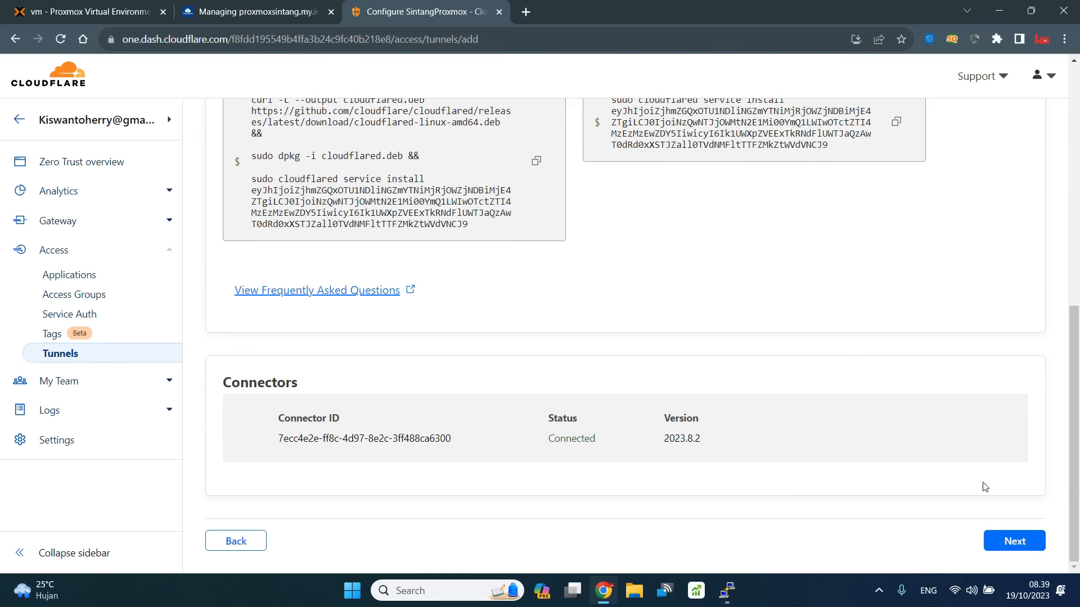
pyautogui.click(1015, 545)
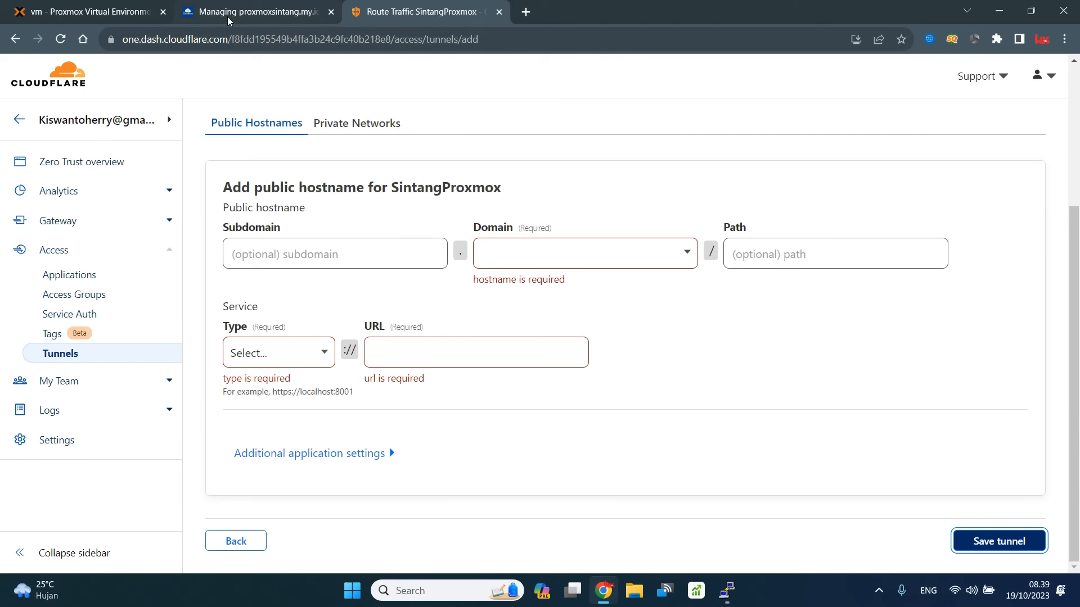
# - Set the public hostname's domain to proxmoxsintang.my.id without a subdomain and the service type to HTTPS
pyautogui.click(681, 254)
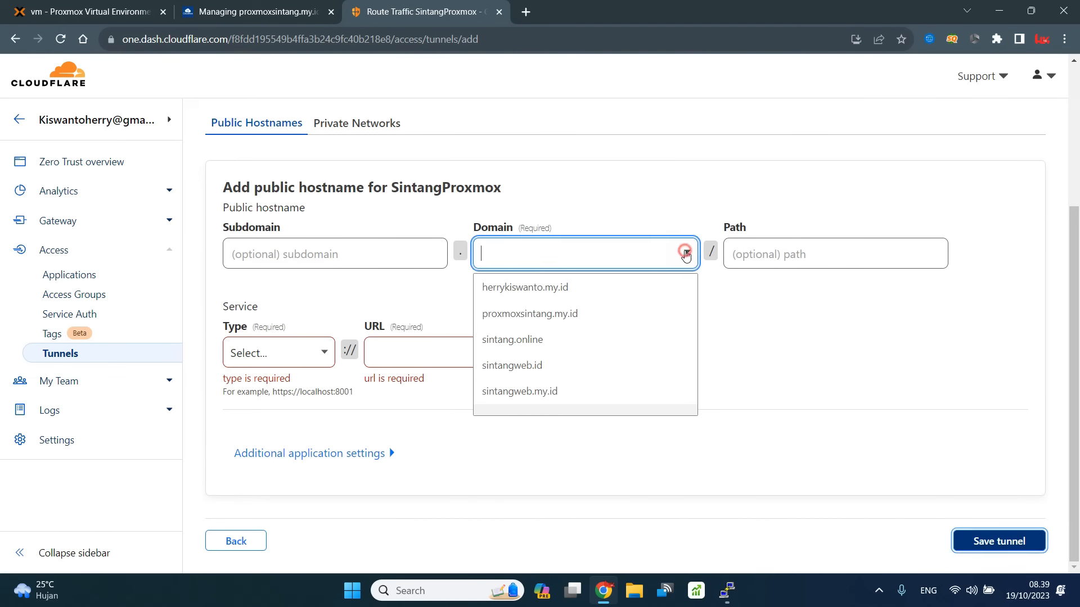
pyautogui.click(551, 314)
pyautogui.click(375, 269)
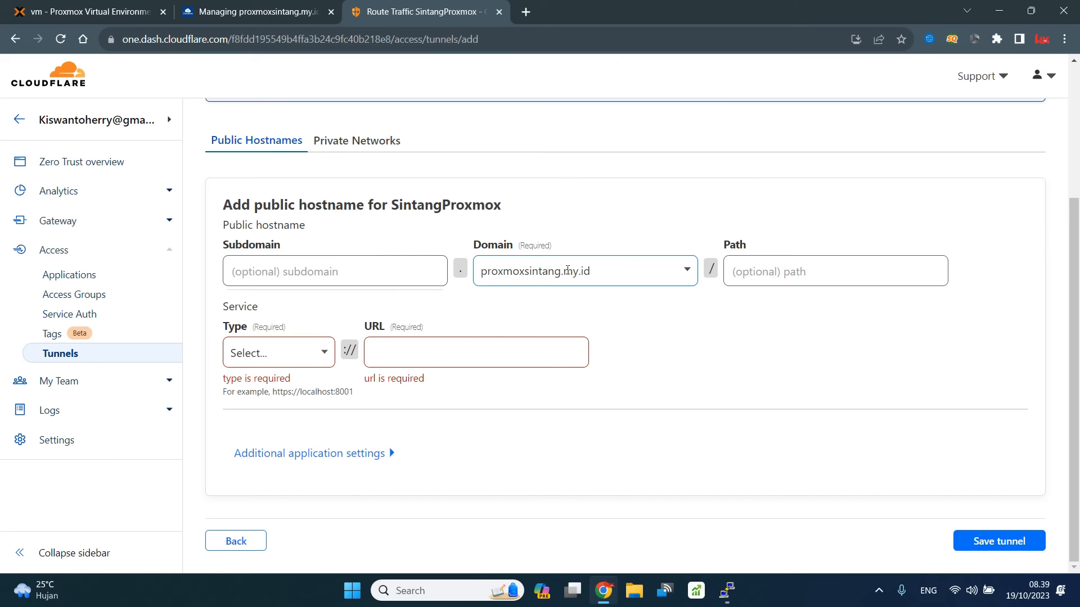
pyautogui.click(297, 274)
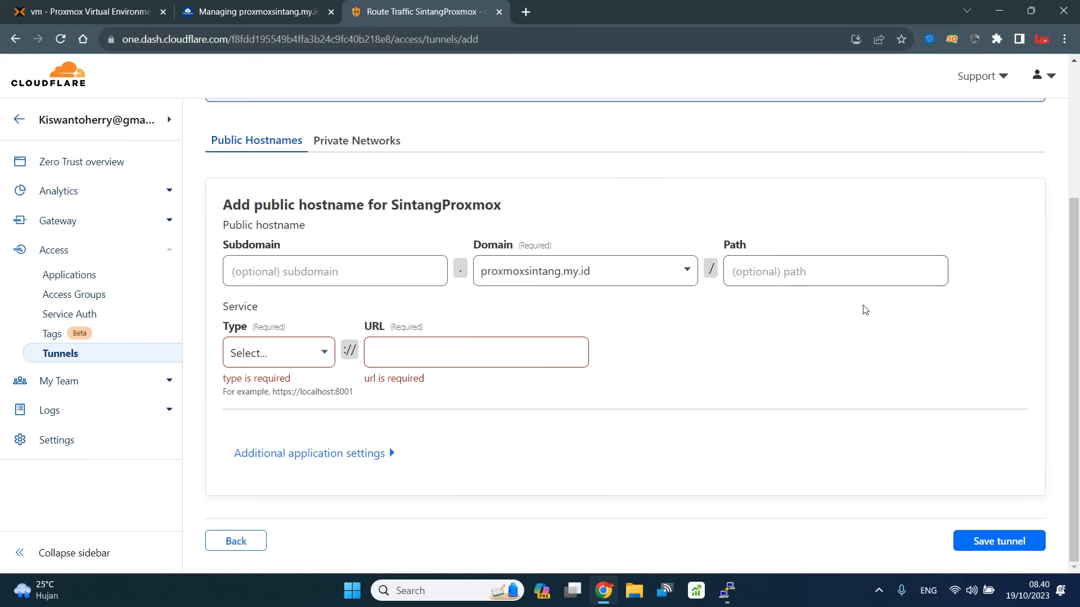
pyautogui.click(323, 359)
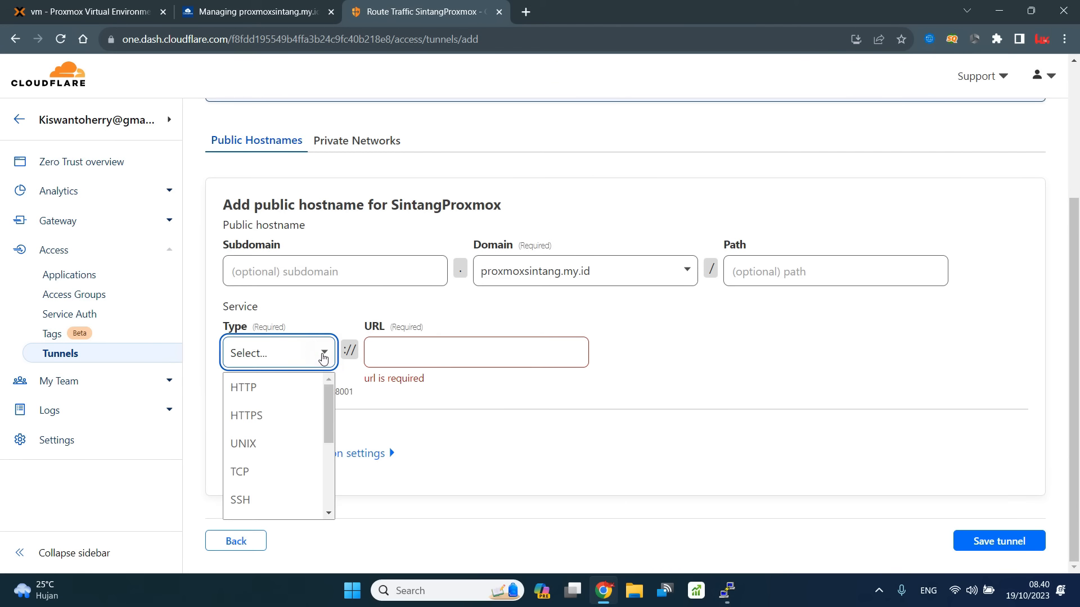
pyautogui.click(278, 419)
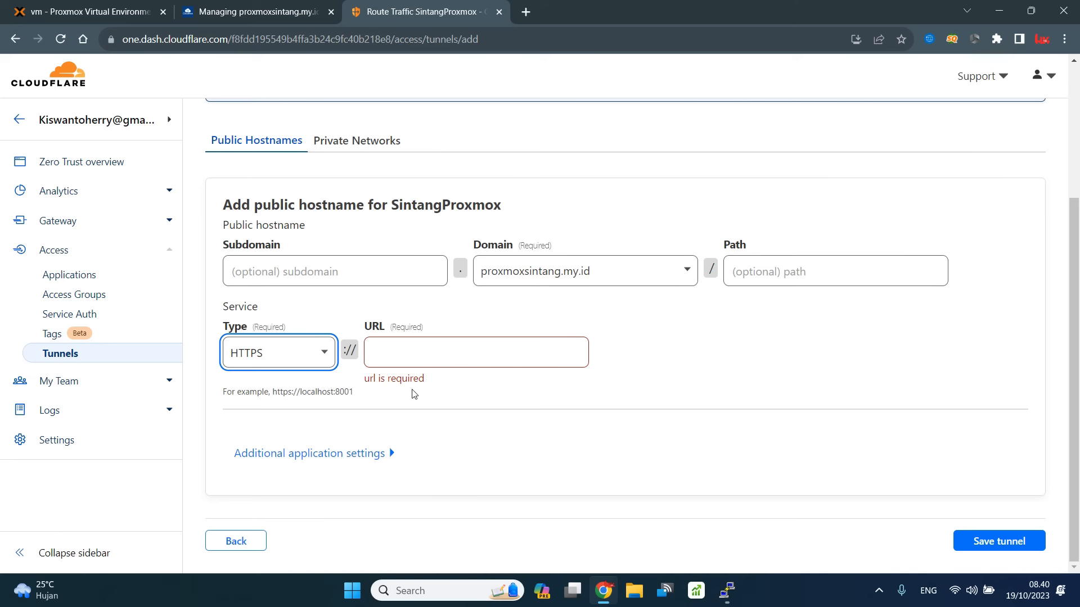
# - Copy the address 192.168.1.96:8006 from the local Proxmox page and paste it as the tunnel's service URL
pyautogui.click(422, 353)
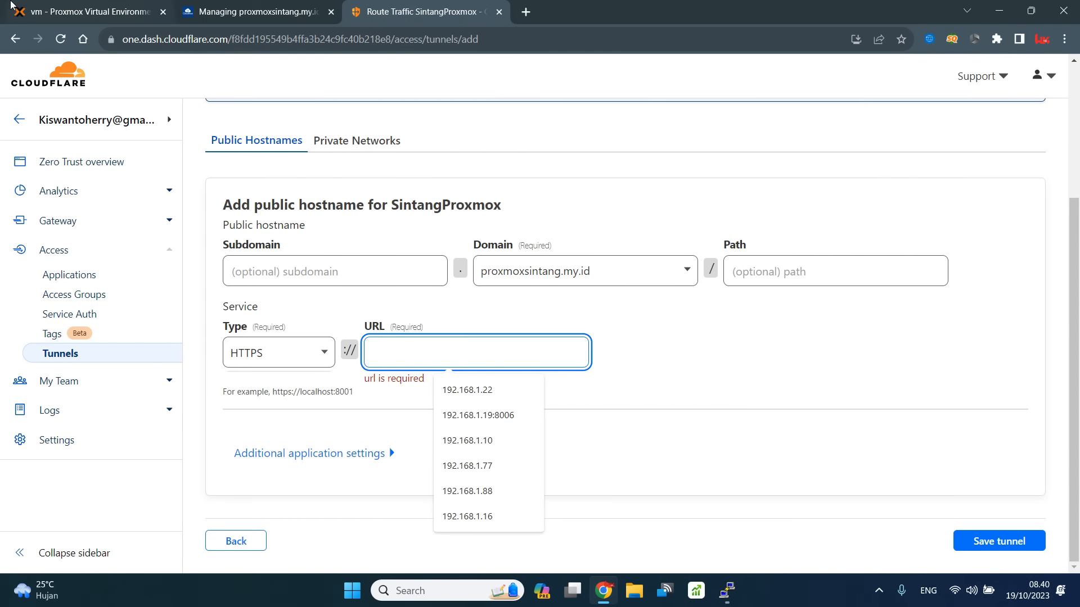
pyautogui.click(47, 11)
pyautogui.click(245, 37)
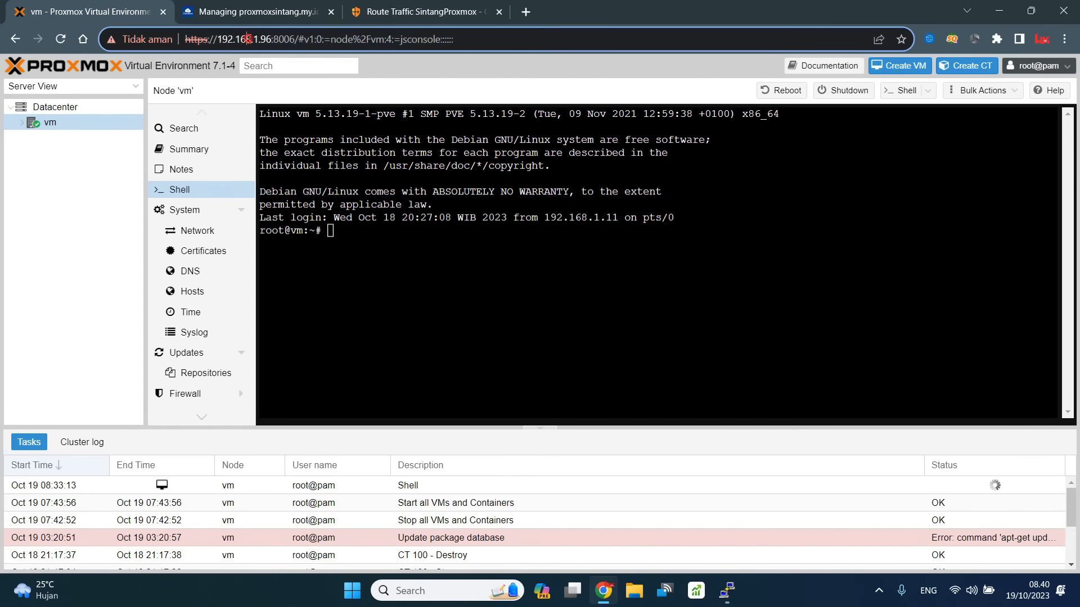
pyautogui.click(259, 39)
pyautogui.moveTo(294, 38); pyautogui.dragTo(217, 37)
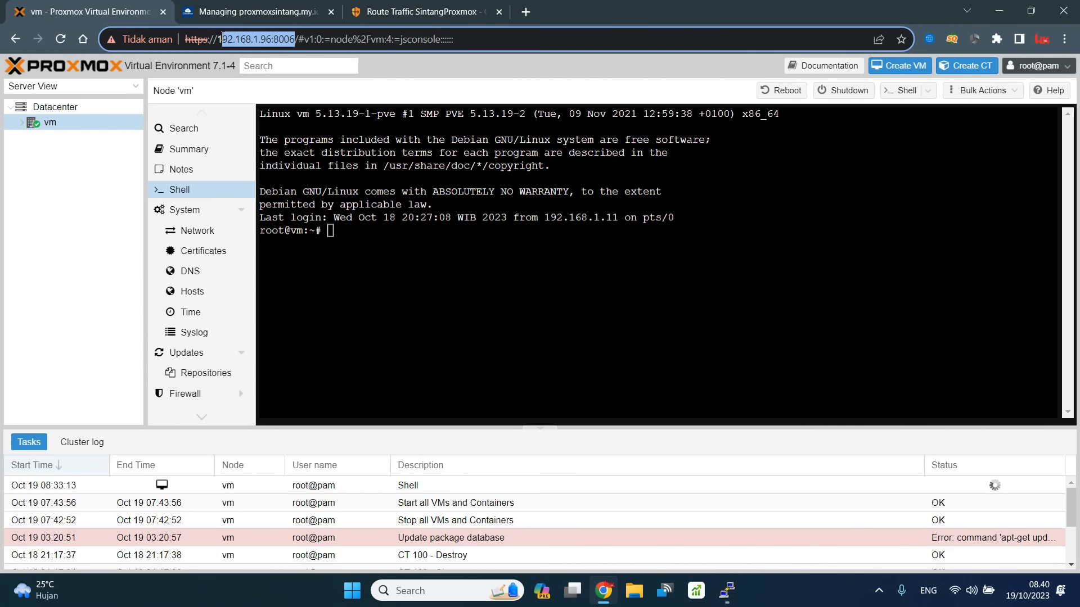
pyautogui.rightClick(272, 42)
pyautogui.click(322, 133)
pyautogui.click(404, 12)
pyautogui.click(406, 353)
pyautogui.rightClick(404, 352)
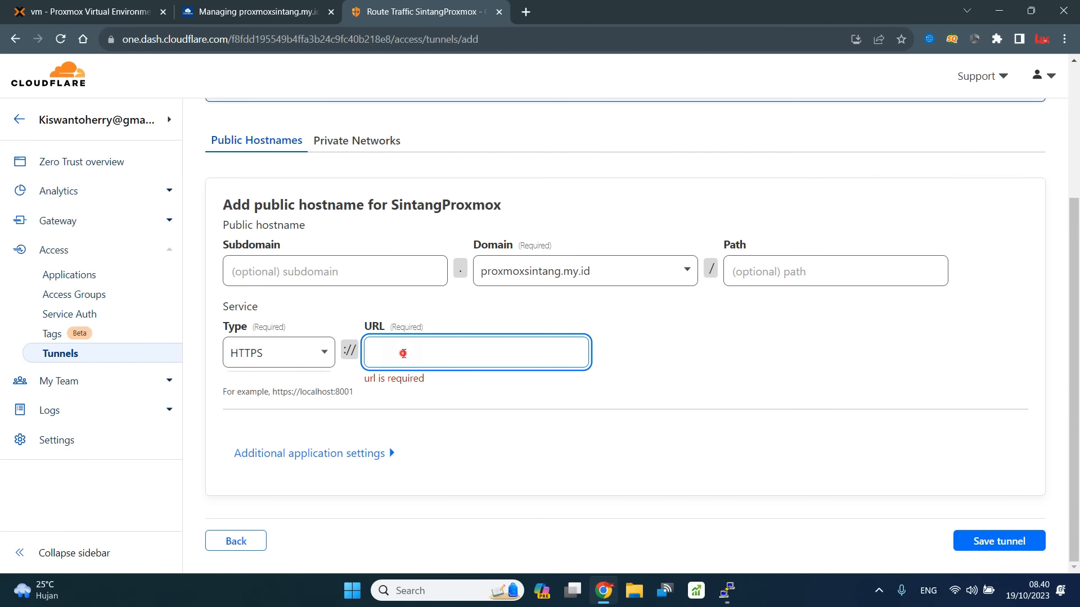
pyautogui.click(468, 207)
# - Enable No TLS Verify in the TLS section of the hostname's additional application settings
pyautogui.click(378, 453)
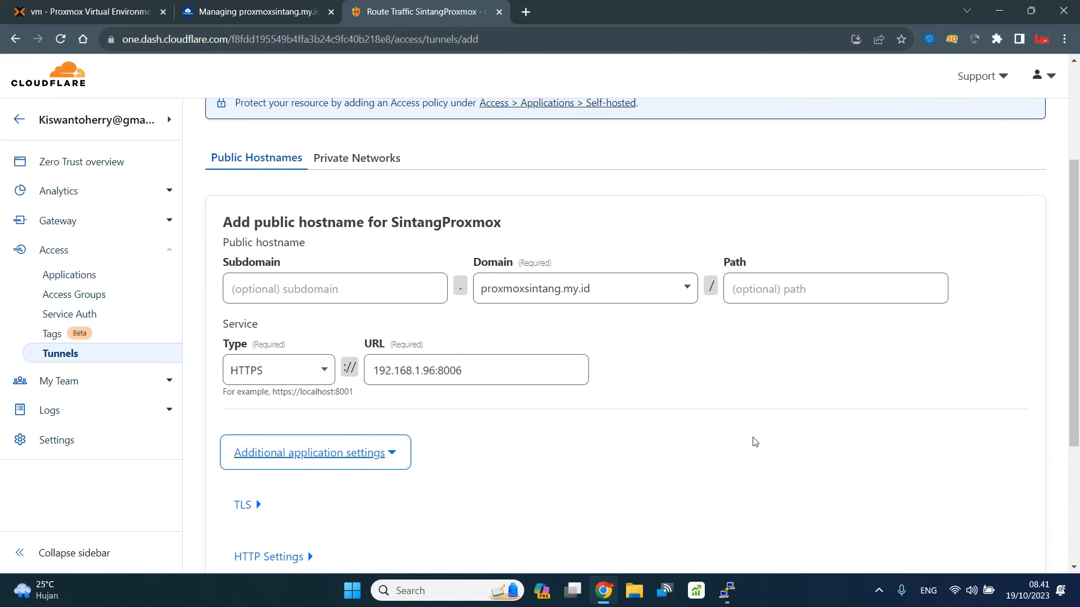
pyautogui.scroll(-2, 621, 446)
pyautogui.click(248, 368)
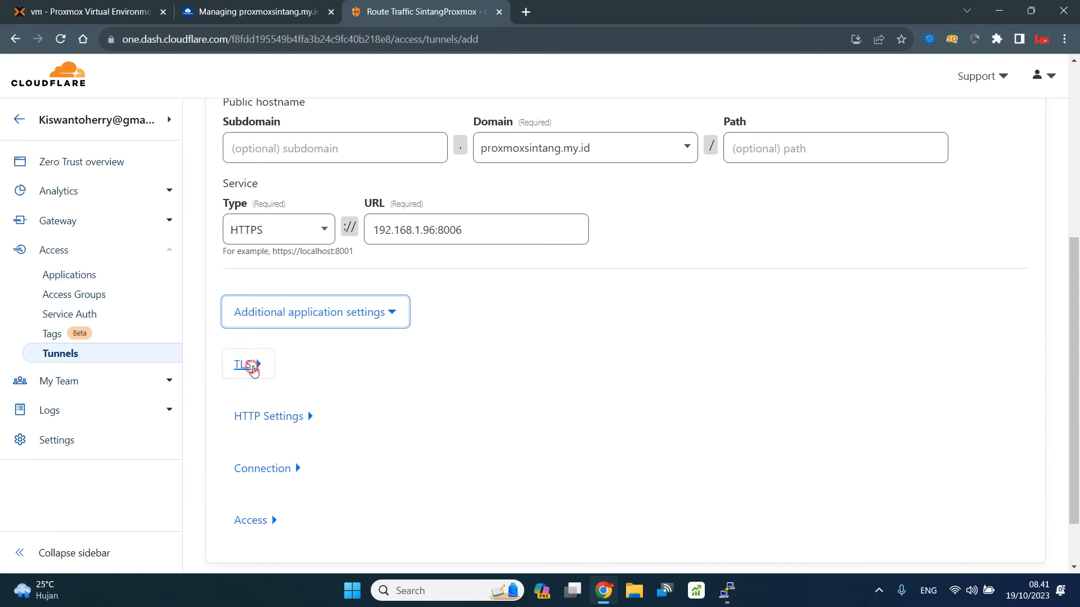
pyautogui.scroll(-2, 875, 405)
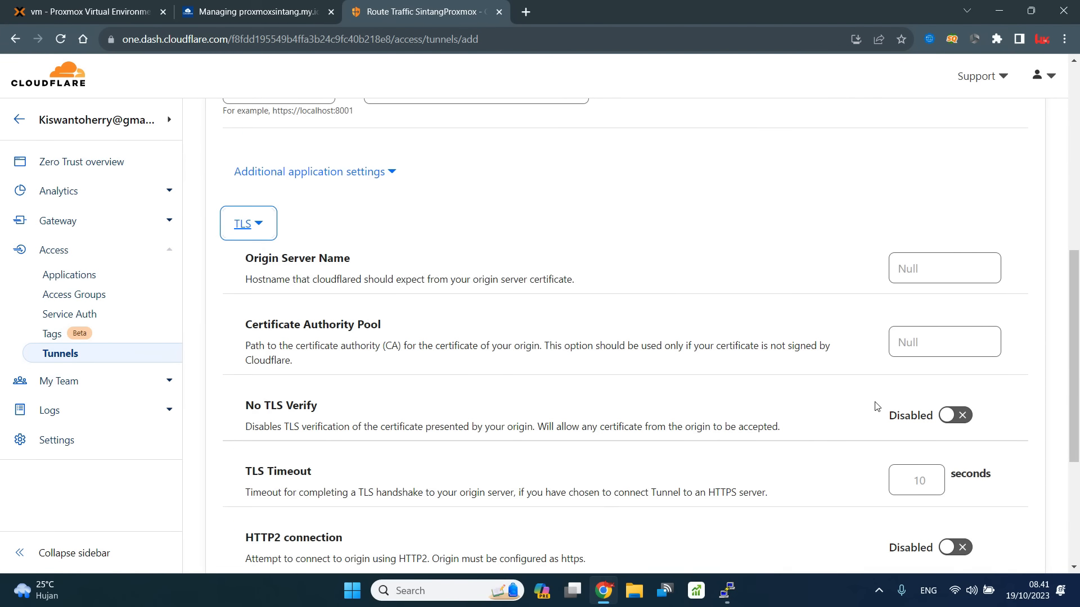
pyautogui.click(963, 419)
# - Enable Disable Chunked Encoding in the hostname's HTTP settings
pyautogui.scroll(-3, 784, 436)
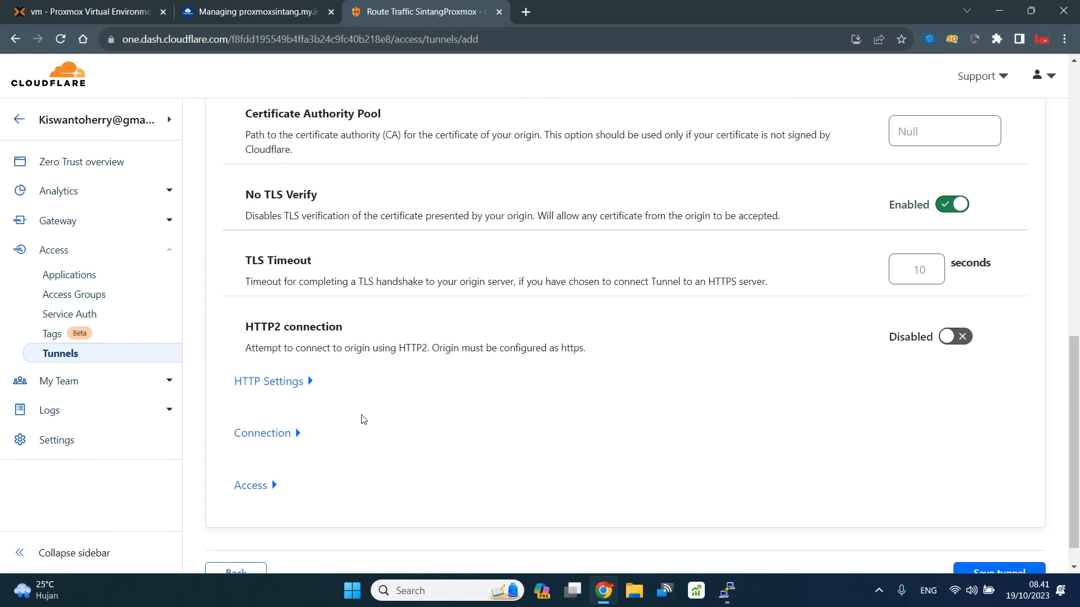
pyautogui.click(304, 381)
pyautogui.scroll(-1, 795, 403)
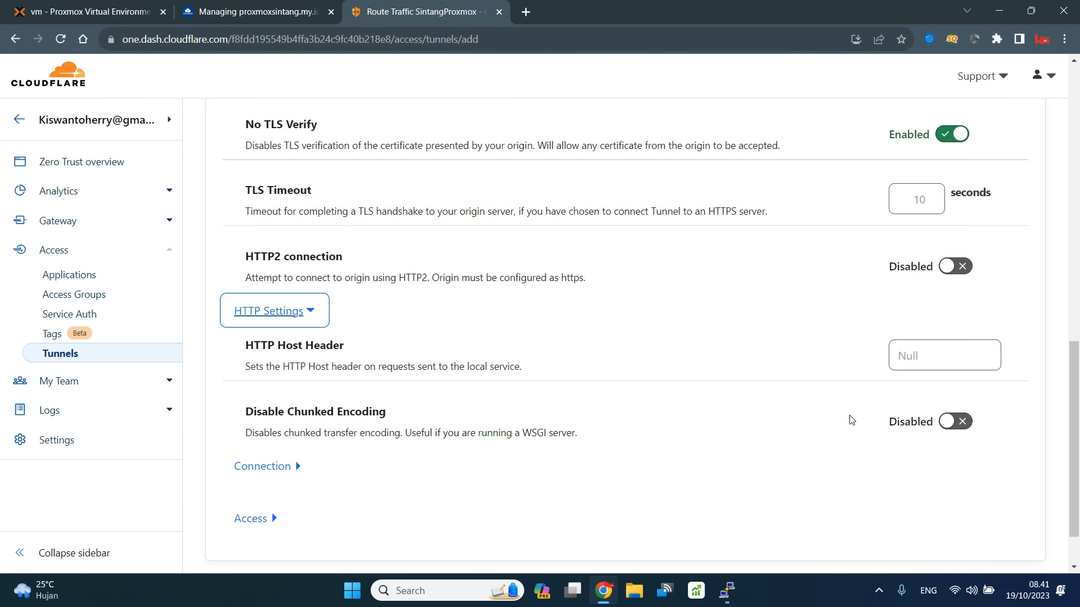
pyautogui.click(962, 421)
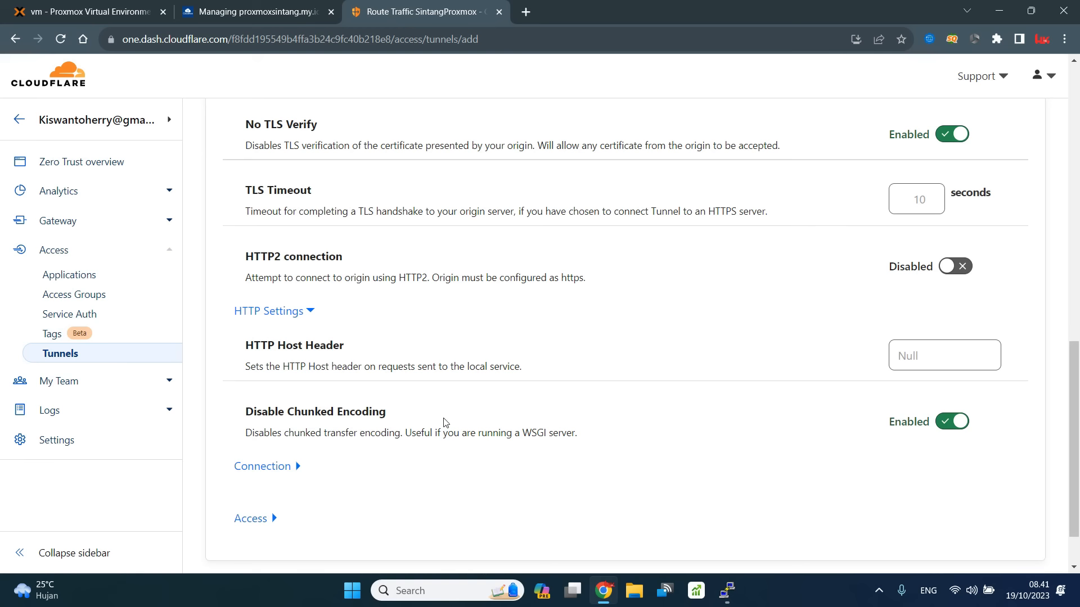
# - Enable No Happy Eyeballs in the hostname's connection settings
pyautogui.scroll(-1, 444, 423)
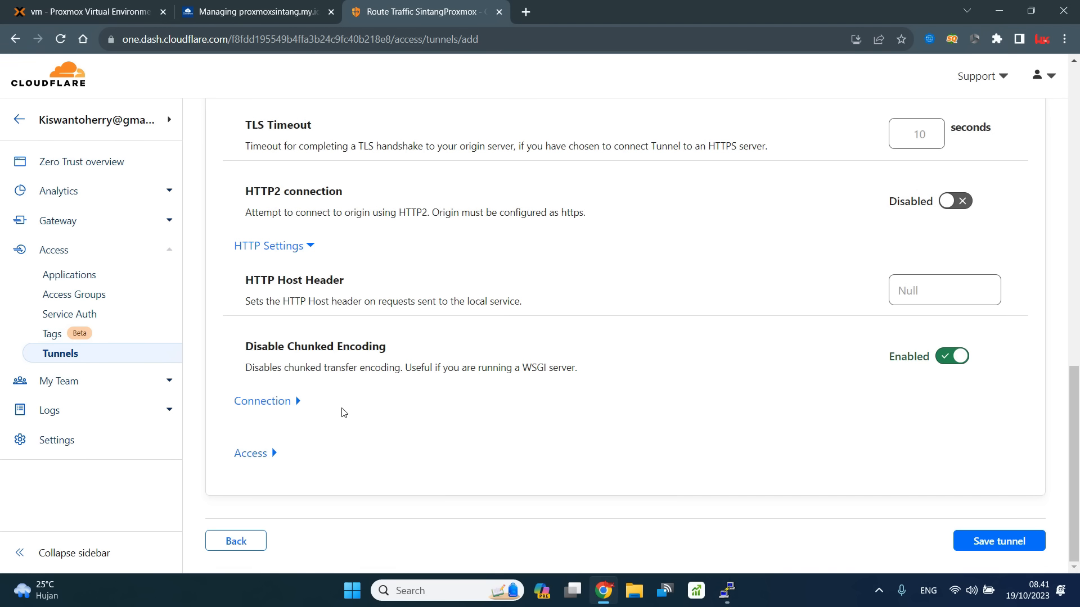
pyautogui.click(292, 402)
pyautogui.scroll(-2, 662, 401)
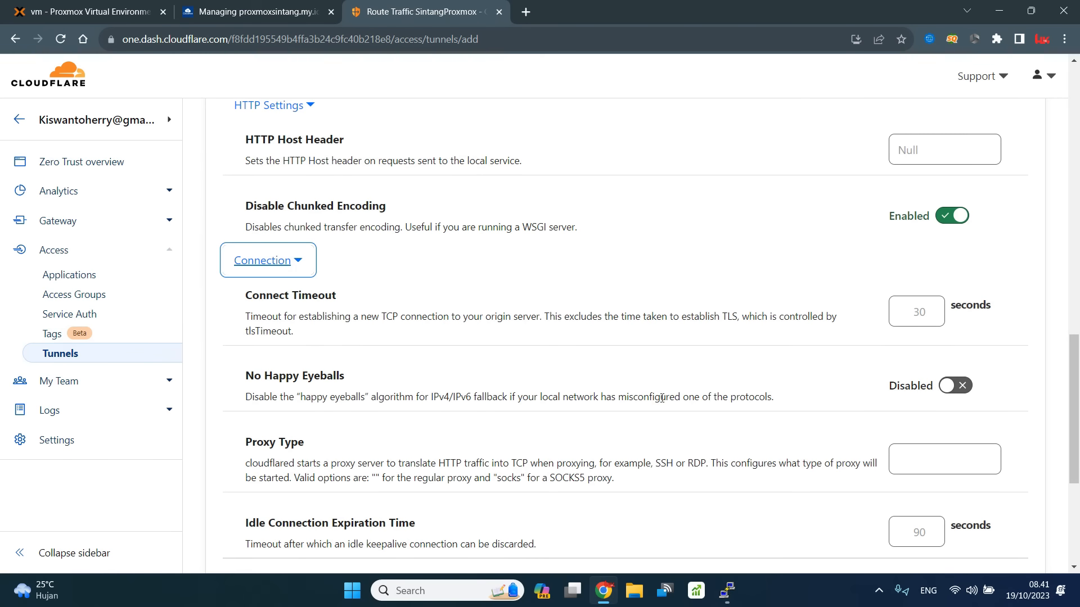
pyautogui.click(964, 387)
# - Save the SintangProxmox tunnel with its public hostname configuration
pyautogui.scroll(-5, 596, 390)
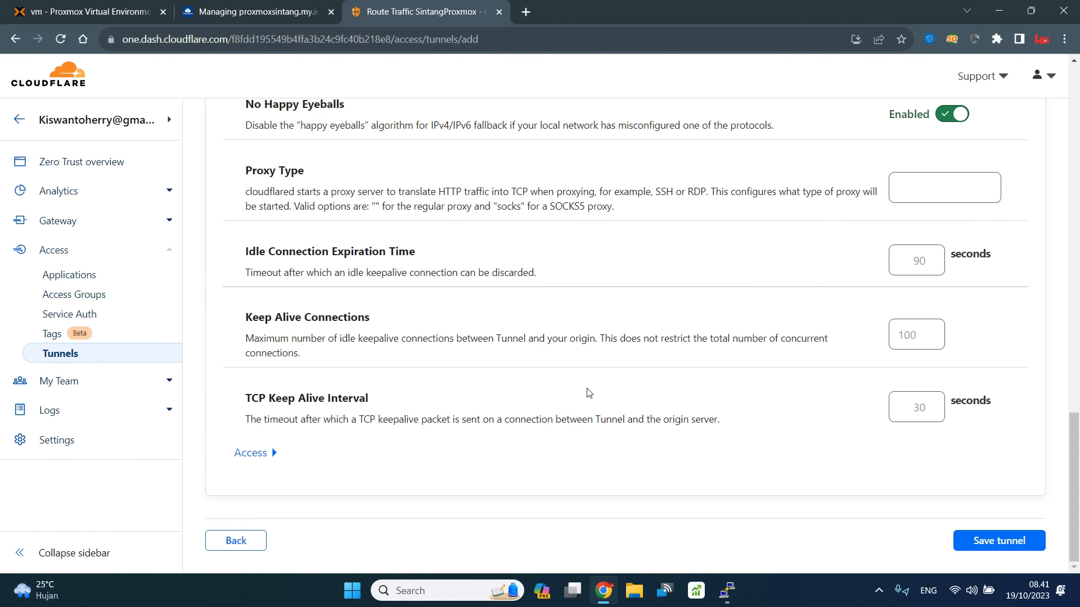
pyautogui.click(1006, 544)
pyautogui.click(1006, 541)
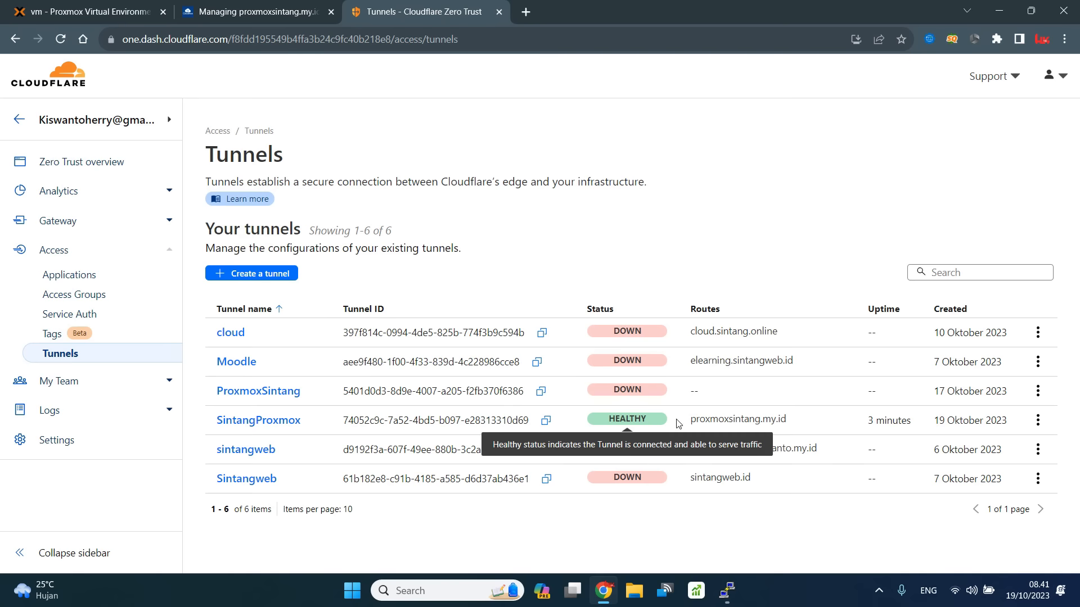
# - Copy the route hostname from the SintangProxmox tunnel's details and open proxmoxsintang.my.id in a new browser tab
pyautogui.click(243, 422)
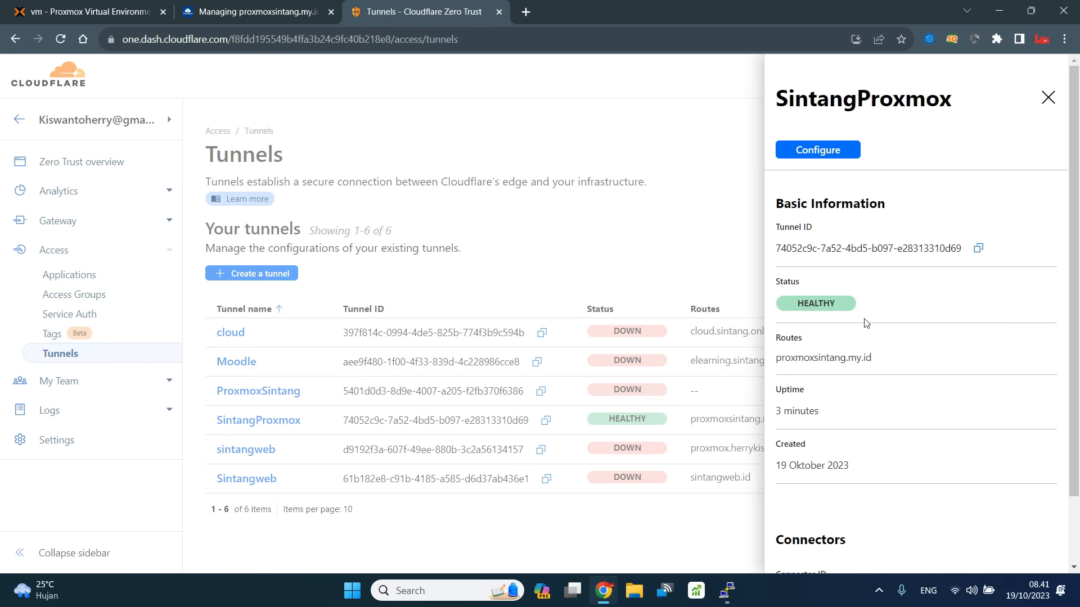
pyautogui.moveTo(775, 360); pyautogui.dragTo(880, 365)
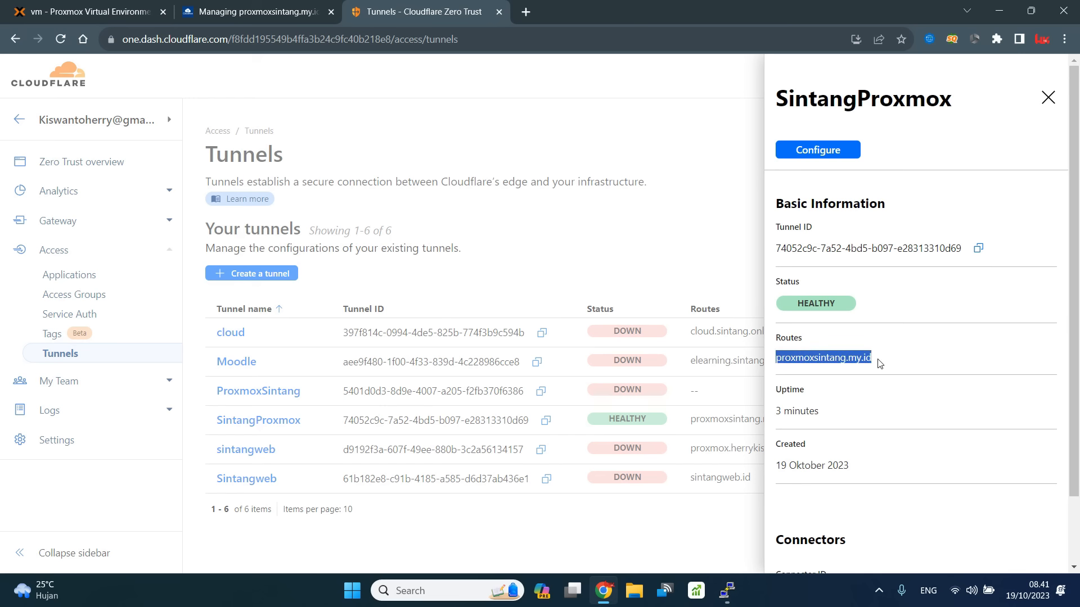
pyautogui.rightClick(861, 363)
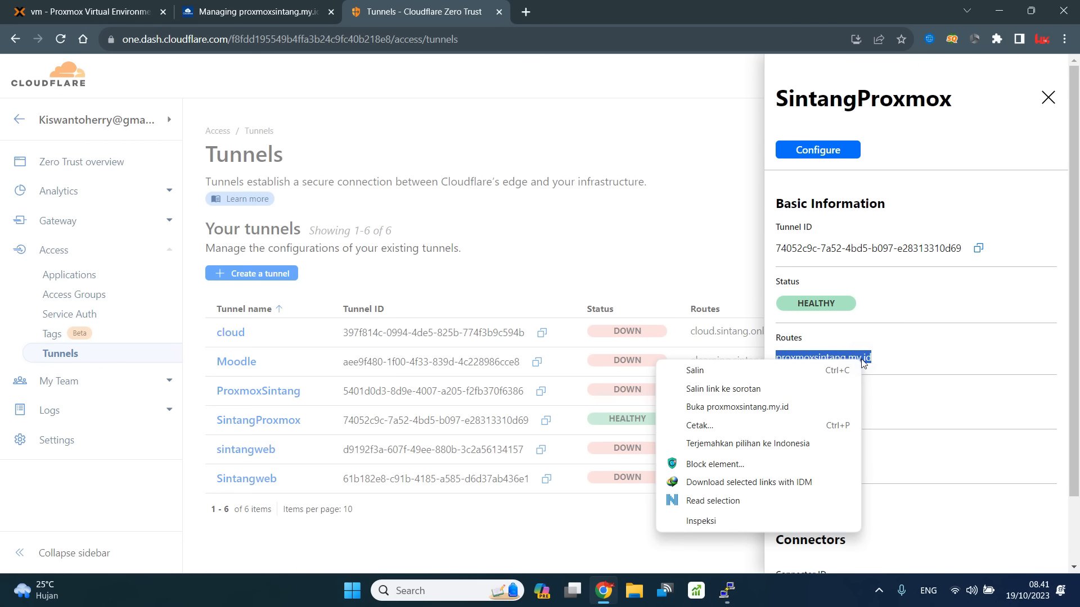
pyautogui.click(814, 371)
pyautogui.click(526, 11)
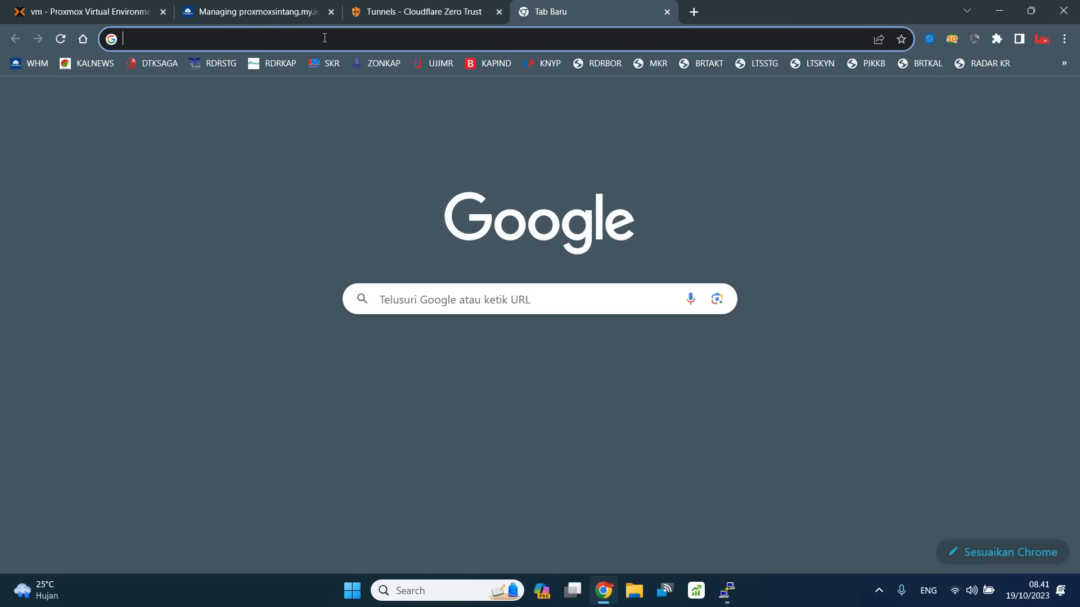
pyautogui.hotkey('ctrl', 'v')
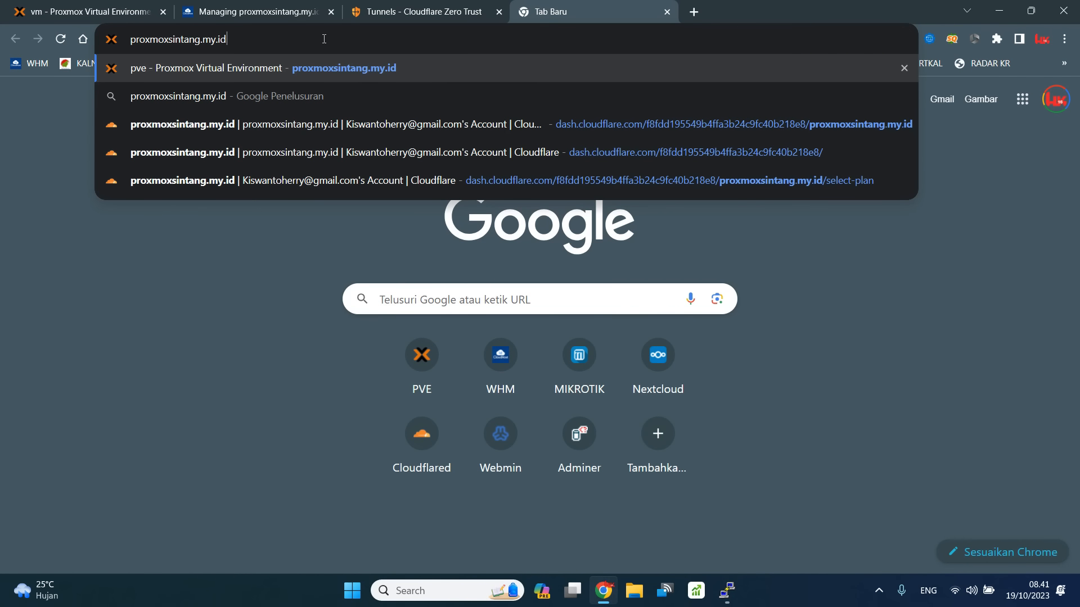
pyautogui.press('Return')
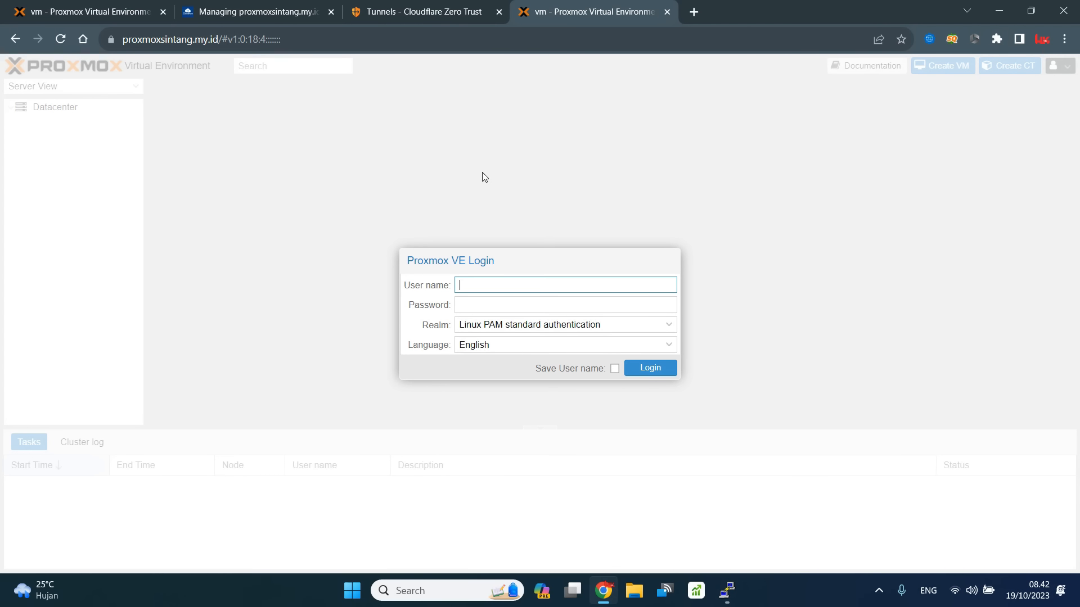
# - Compare the local Proxmox page with the proxmoxsintang.my.id page and log in to the latter as root with the account password
pyautogui.click(85, 11)
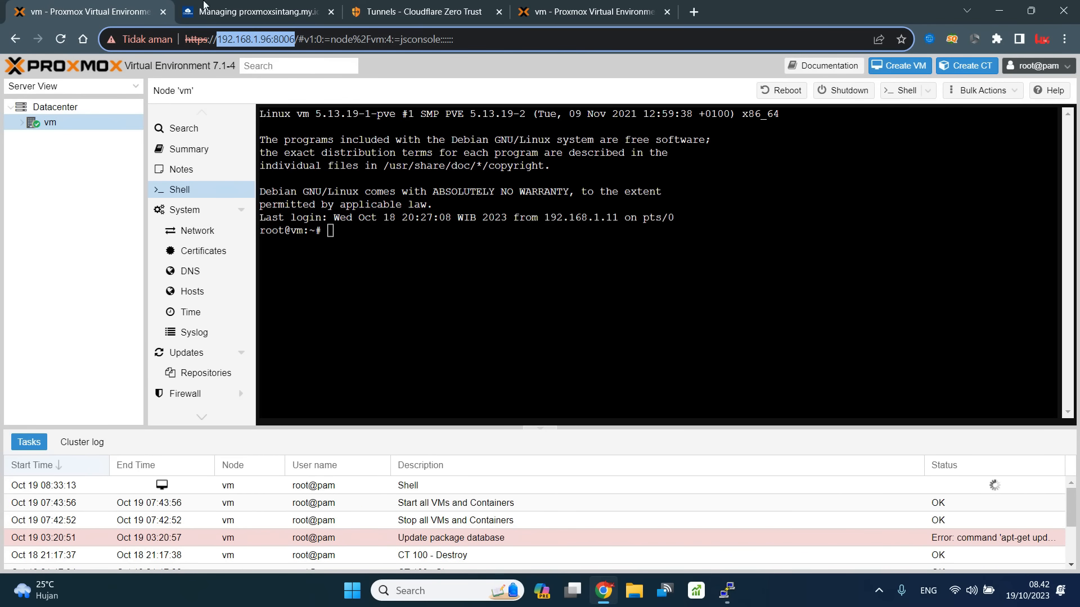
pyautogui.click(596, 11)
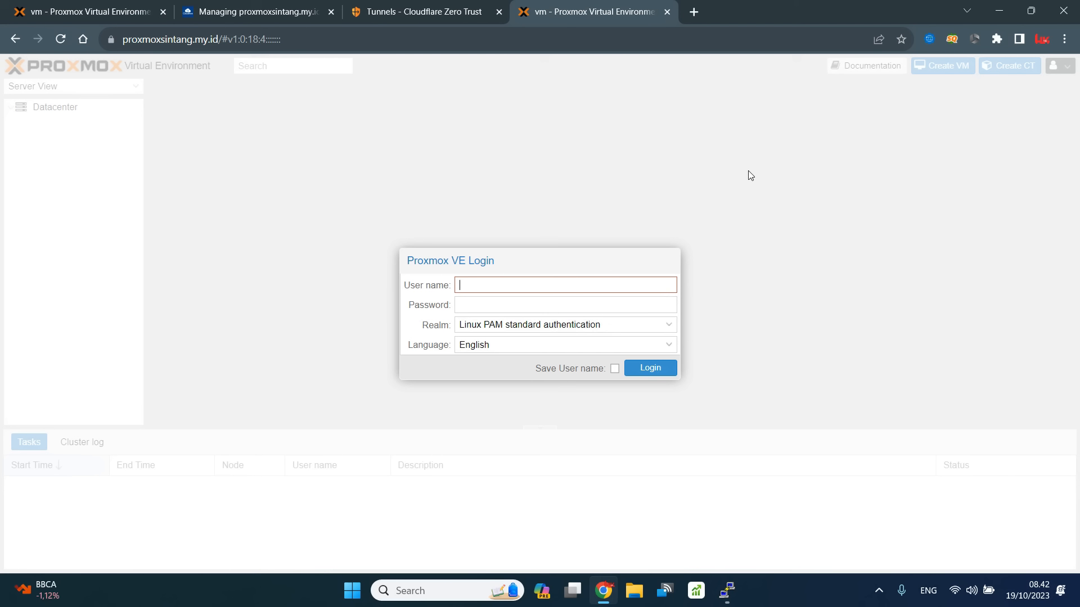
pyautogui.write('root')
pyautogui.press('Tab')
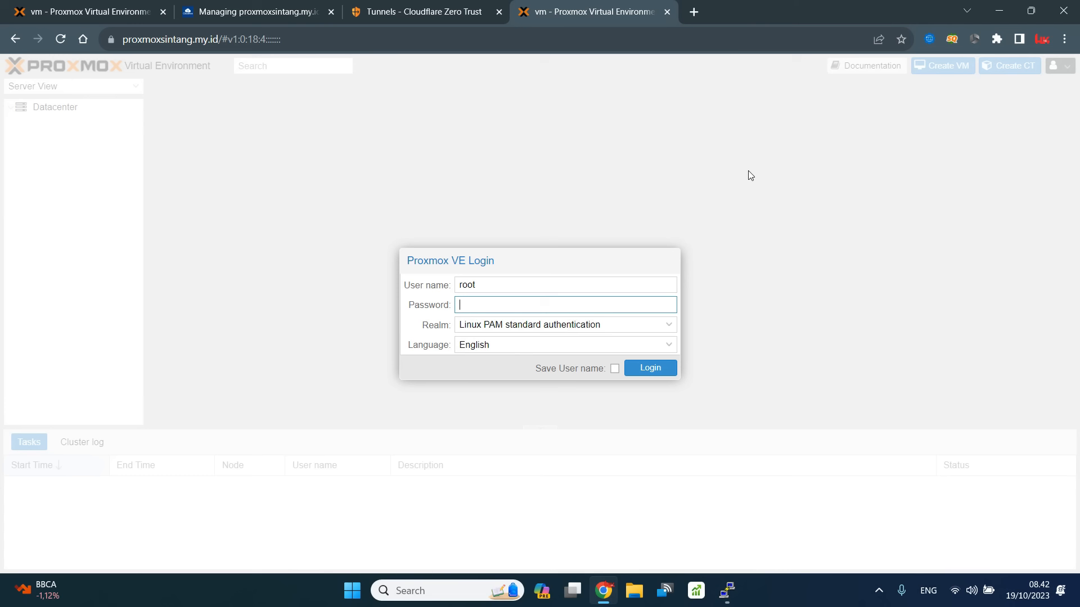
pyautogui.write('*************')
pyautogui.press('Return')
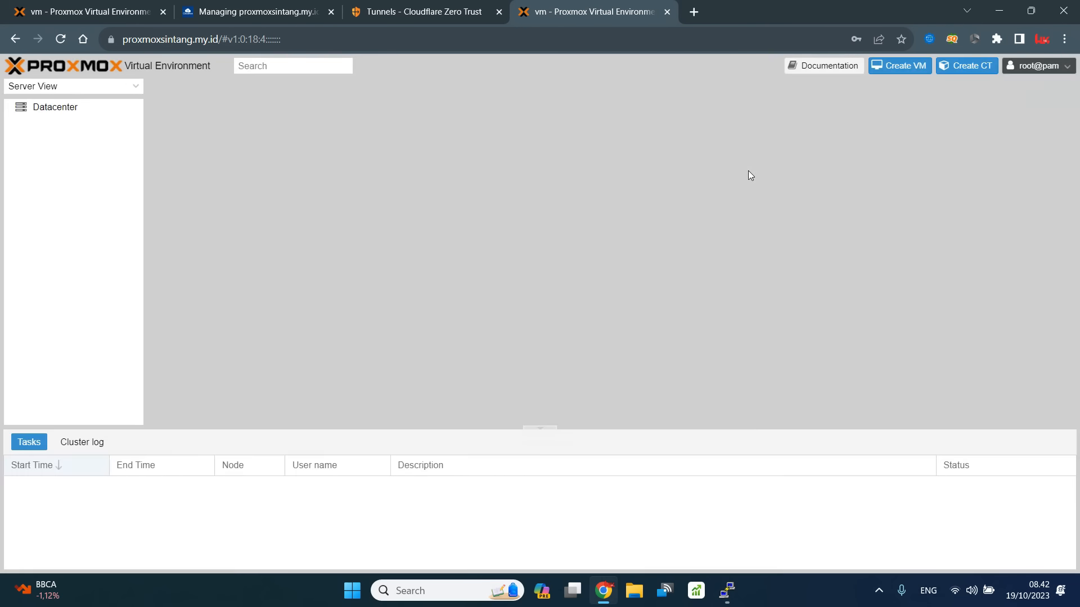
pyautogui.press('Return')
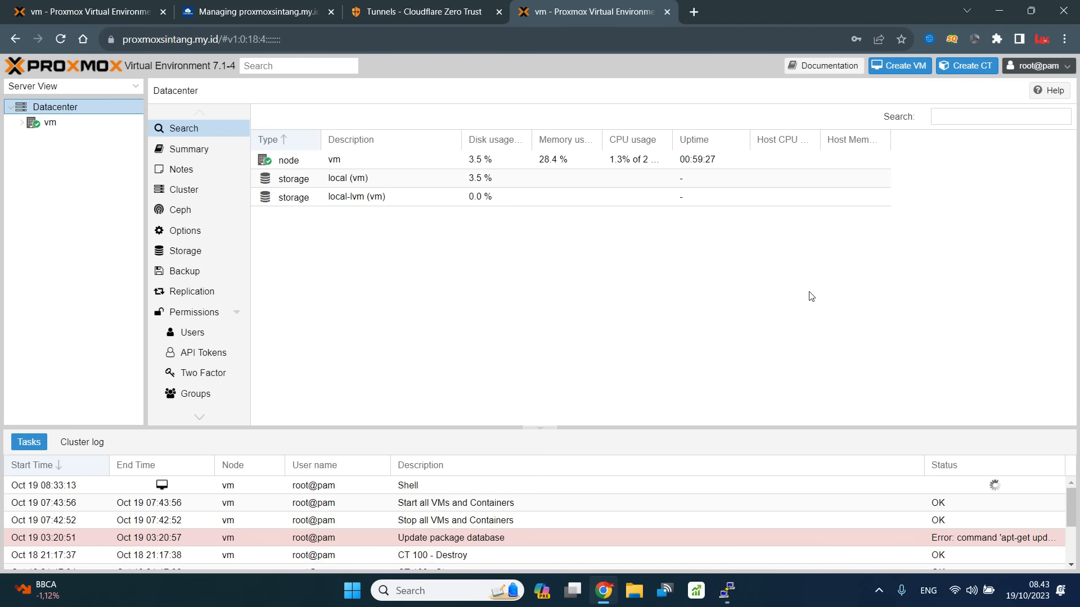